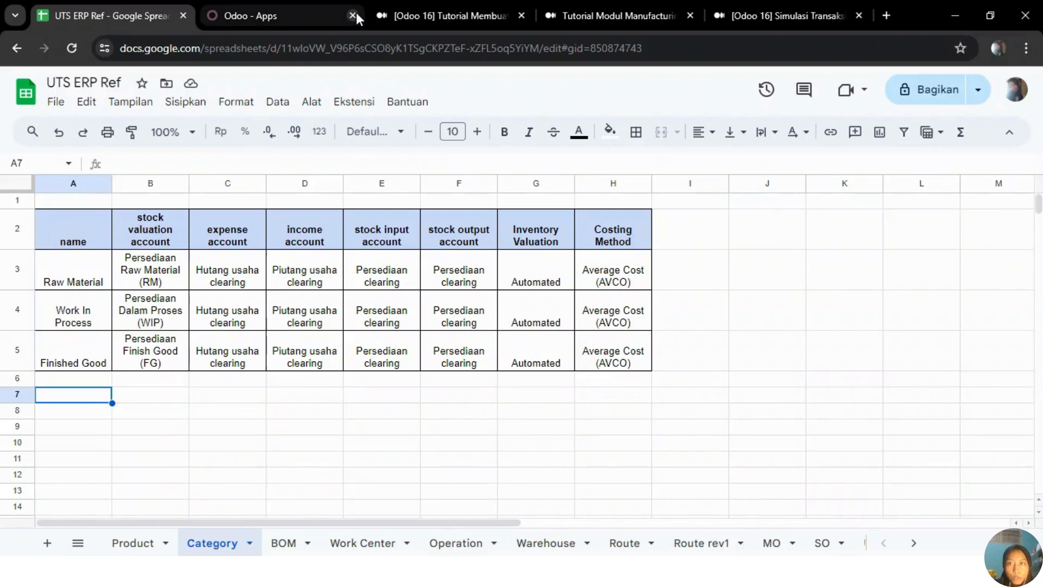
# Step: Switch to Odoo and open the list of companies in the settings
pyautogui.click(306, 16)
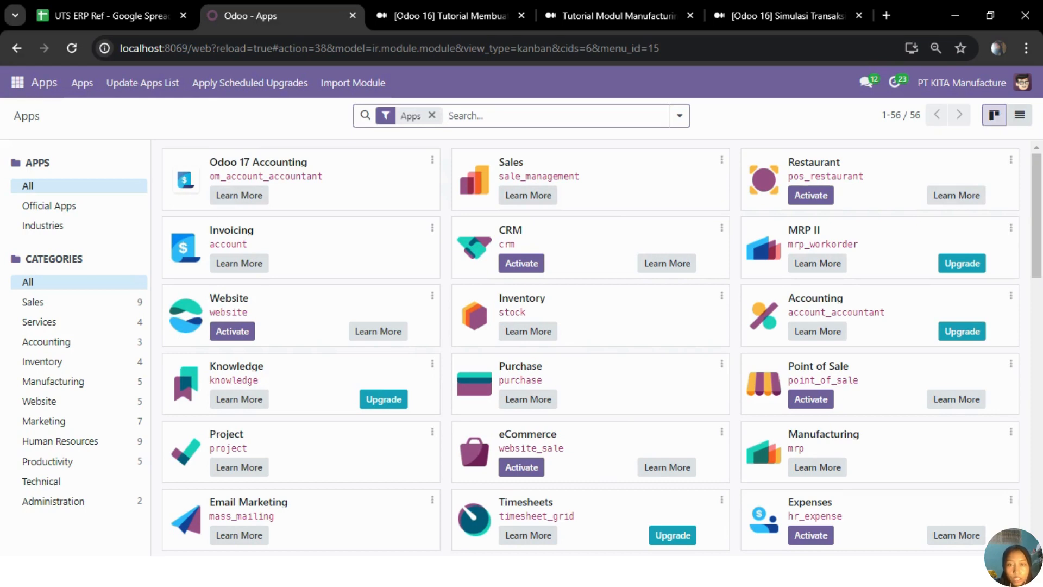
pyautogui.hotkey('alt', 'Tab')
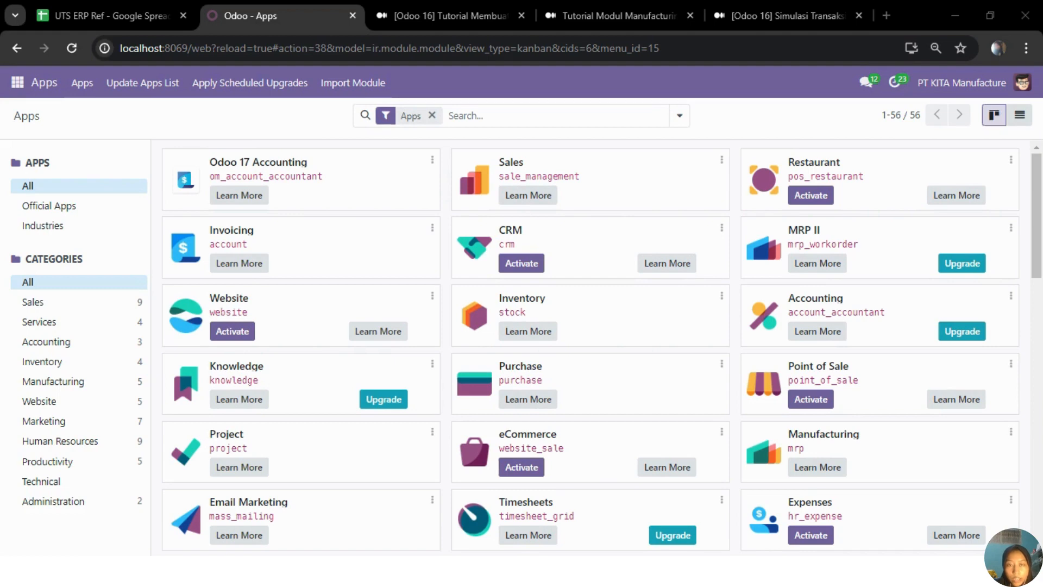
pyautogui.hotkey('alt', 'Tab')
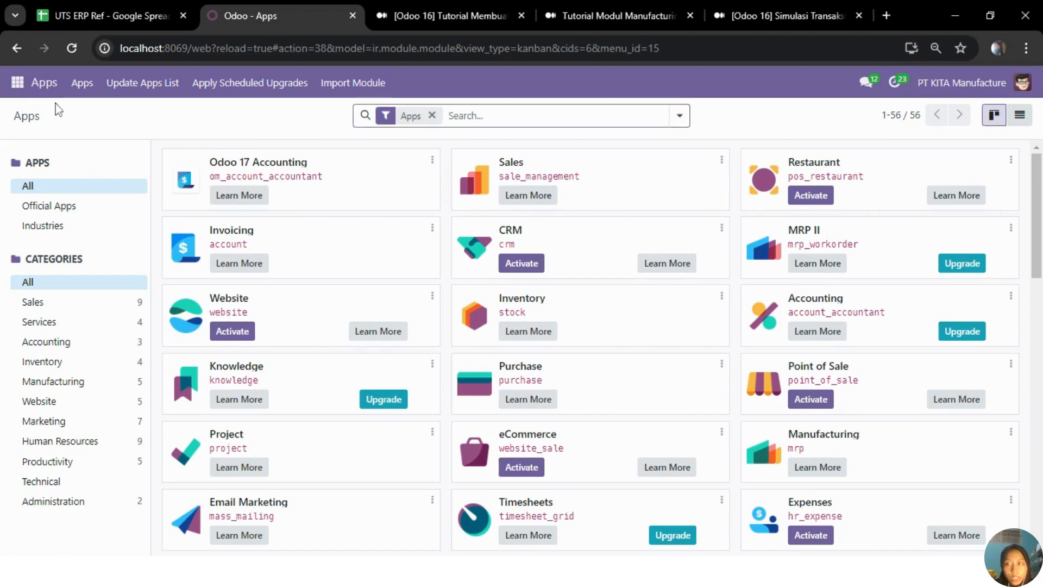
pyautogui.click(17, 92)
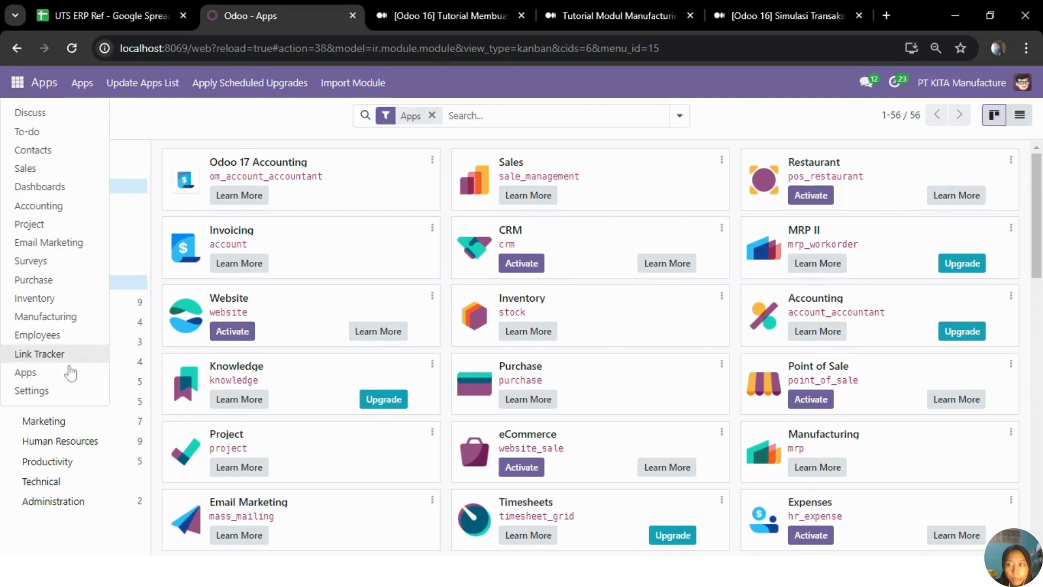
pyautogui.click(33, 391)
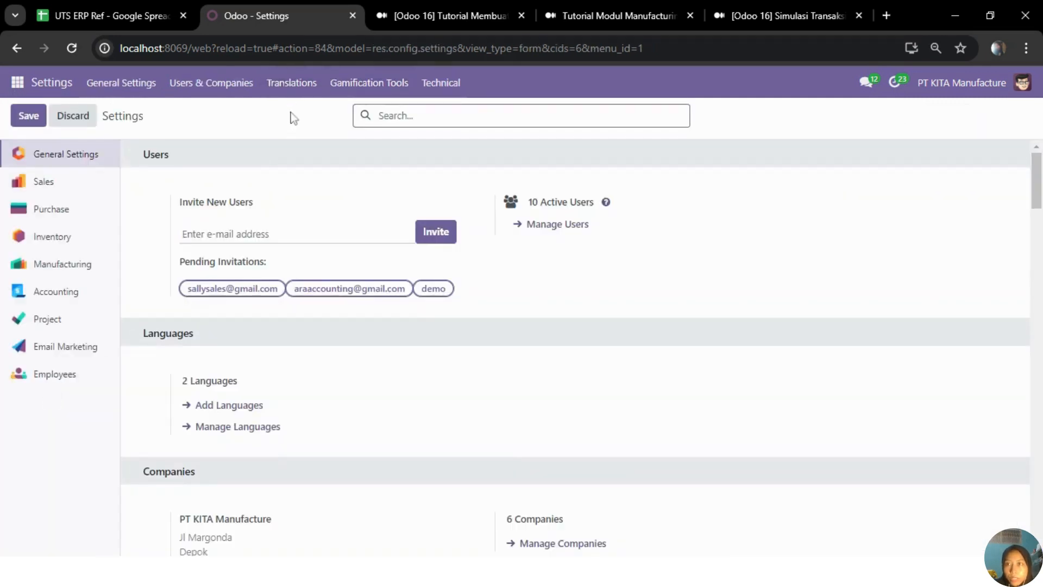
pyautogui.click(233, 87)
pyautogui.click(202, 151)
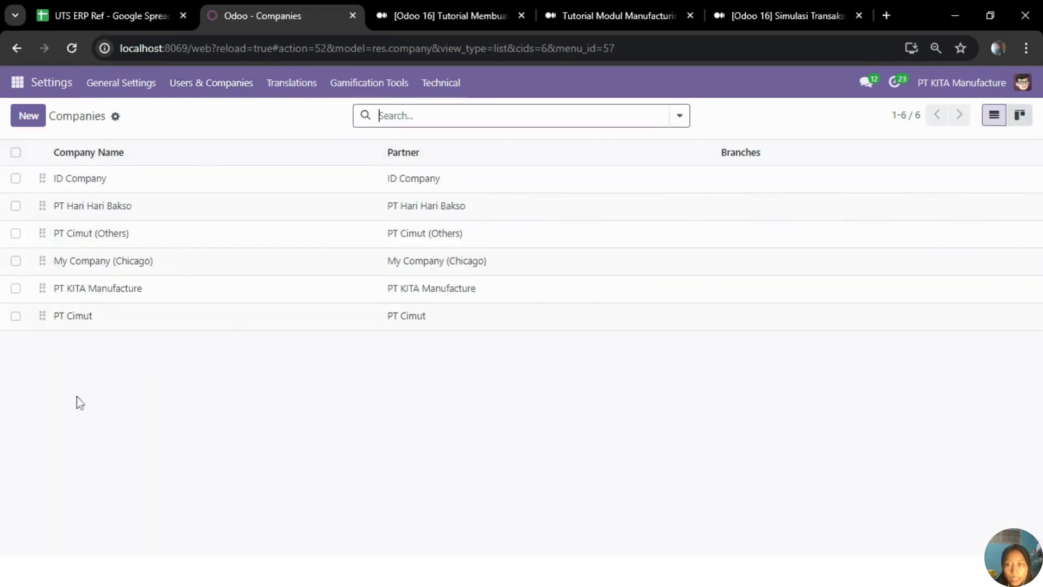
# Step: Open the PT KITA Manufacture company record and review its general information
pyautogui.click(16, 288)
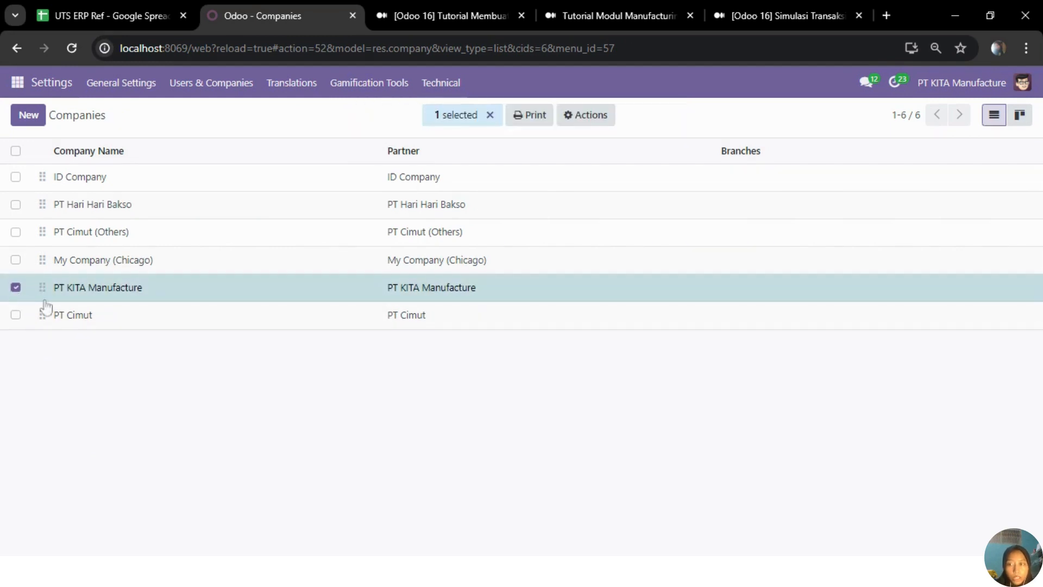
pyautogui.click(79, 297)
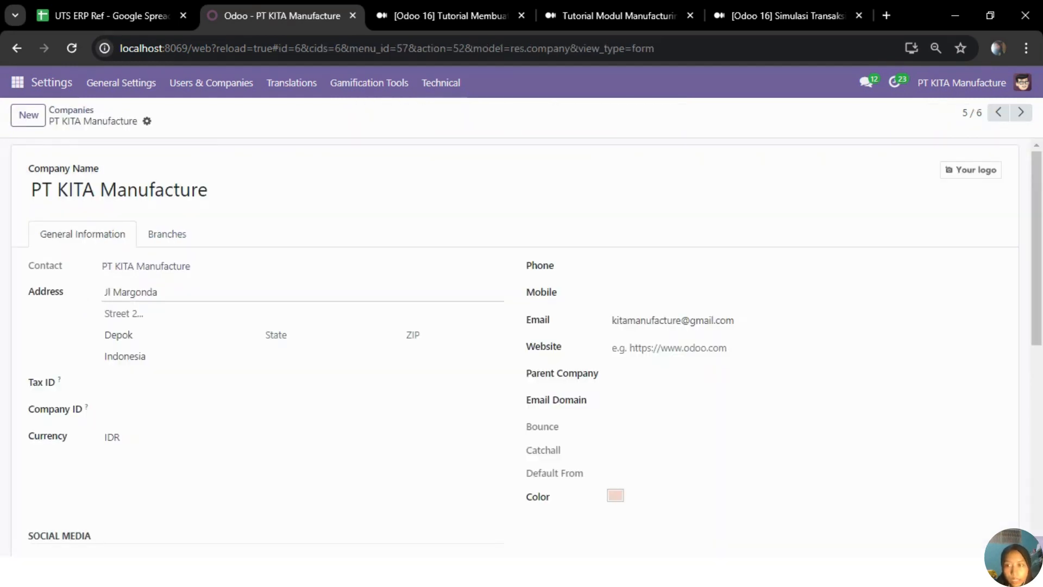
pyautogui.scroll(-1, 79, 297)
pyautogui.scroll(-1, 171, 354)
pyautogui.scroll(1, 171, 354)
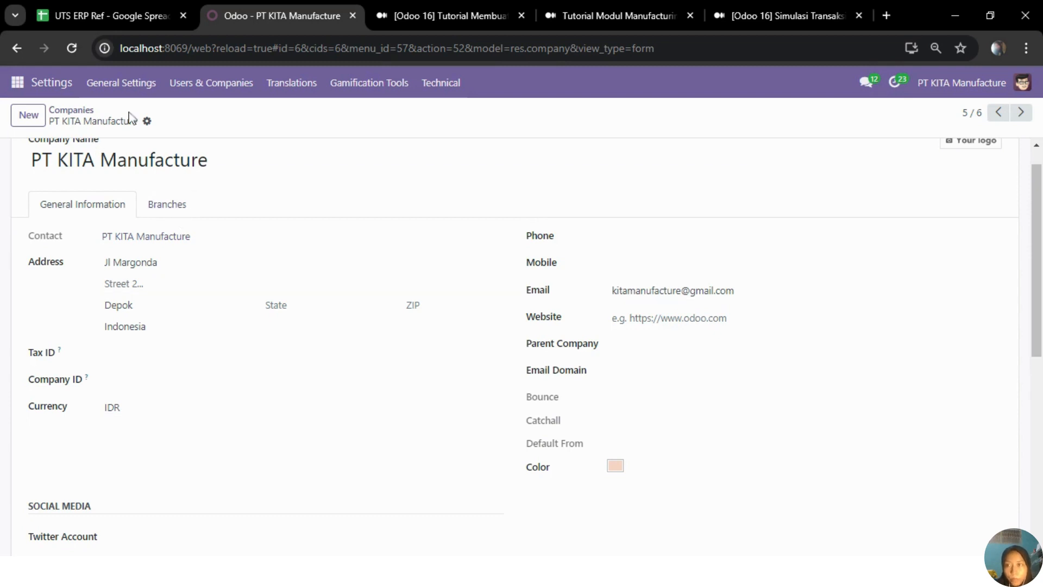
# Step: Open the users list and select every user assigned to PT KITA Manufacture
pyautogui.click(194, 98)
pyautogui.click(211, 121)
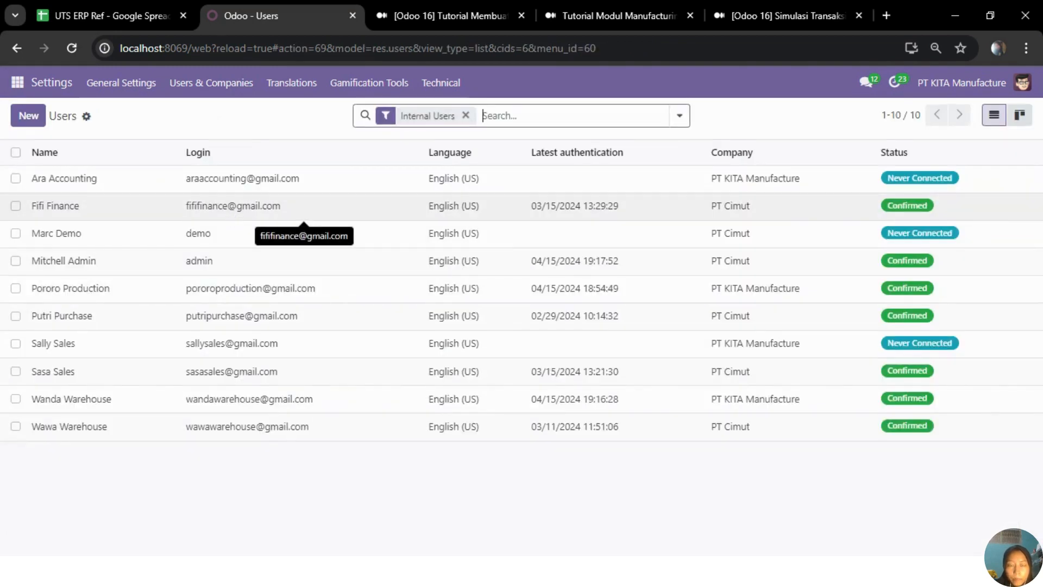
pyautogui.click(16, 178)
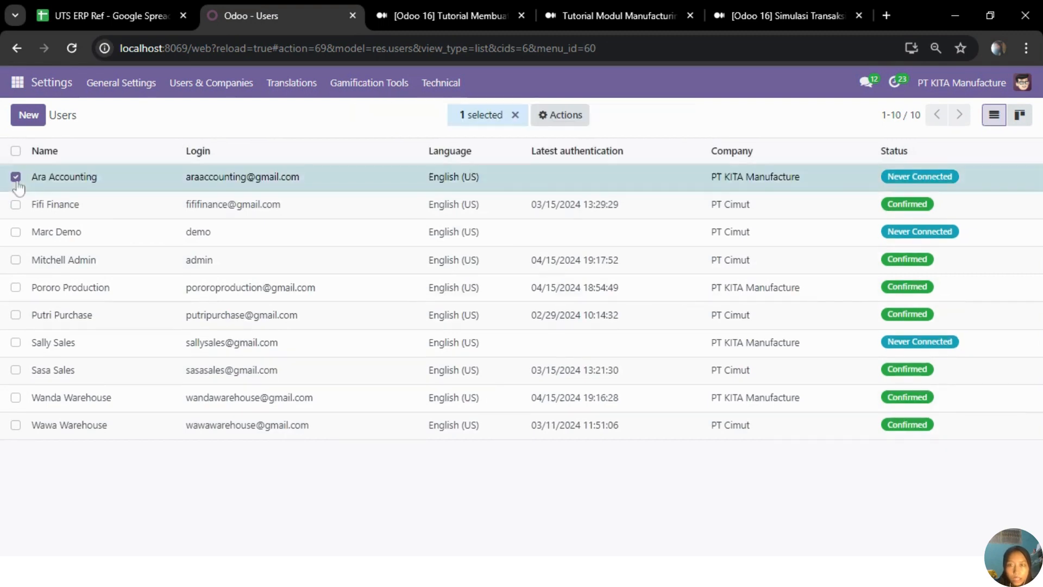
pyautogui.click(15, 288)
pyautogui.click(16, 343)
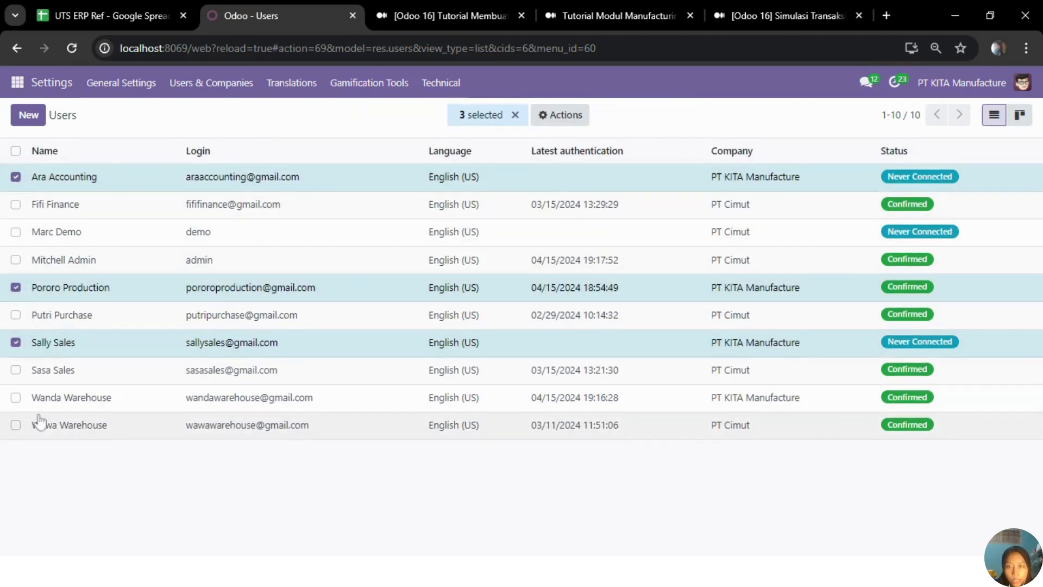
pyautogui.click(16, 398)
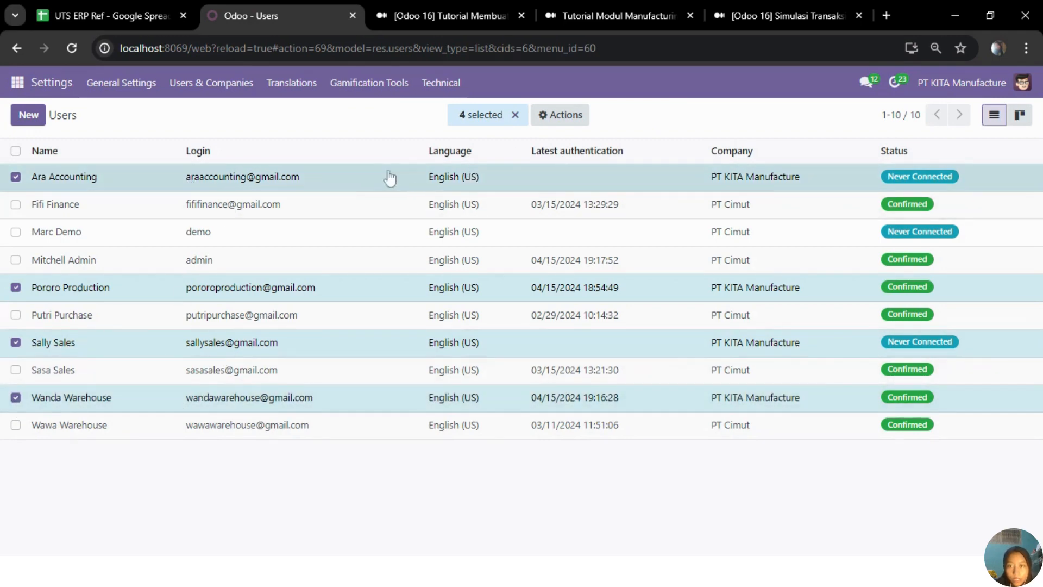
# Step: View the actions available for the selected users and clear the selection
pyautogui.click(573, 124)
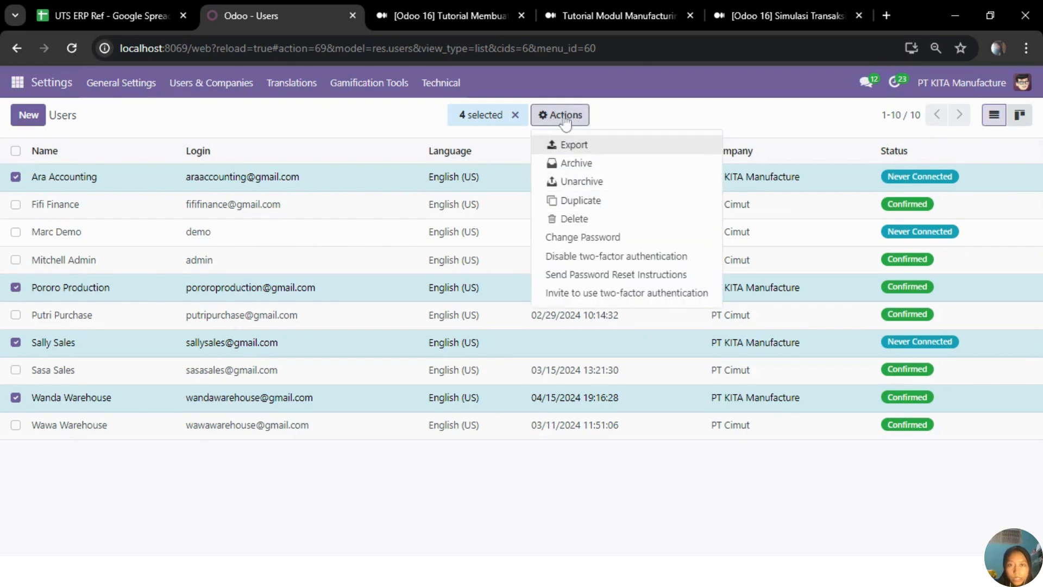
pyautogui.click(328, 113)
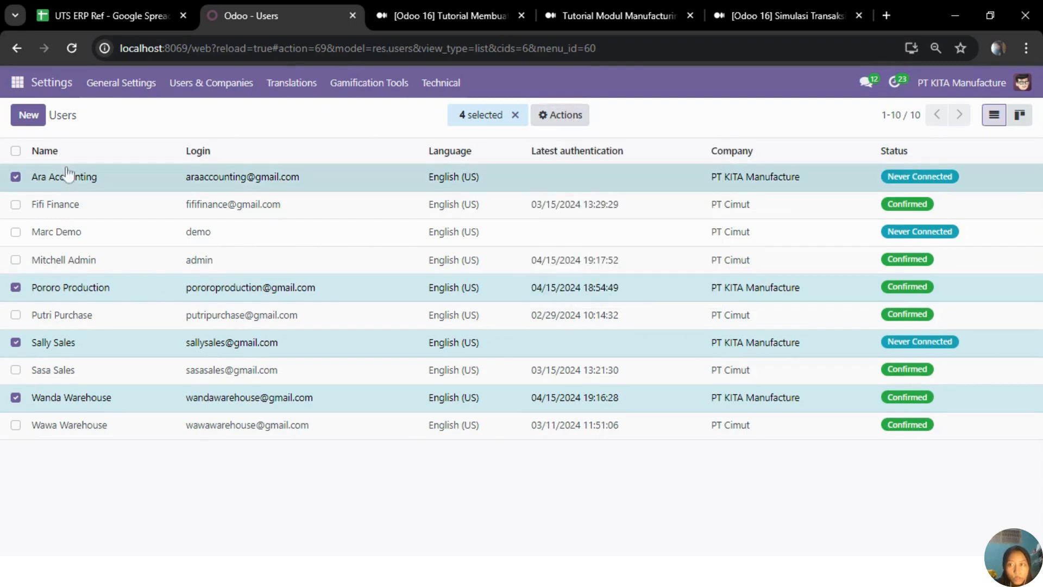
pyautogui.click(515, 115)
pyautogui.hotkey('alt', 'Tab')
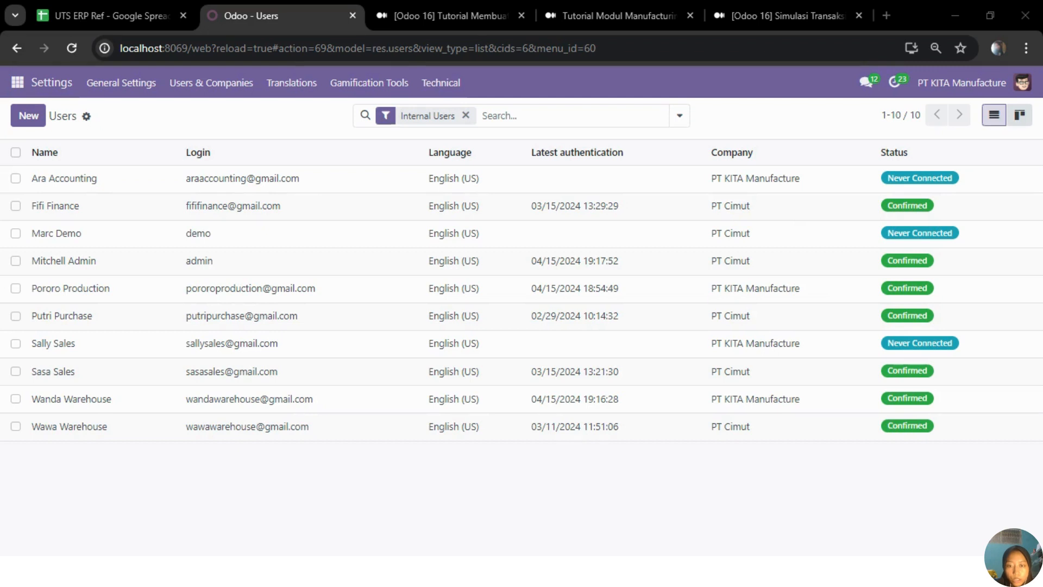
pyautogui.hotkey('alt', 'Tab')
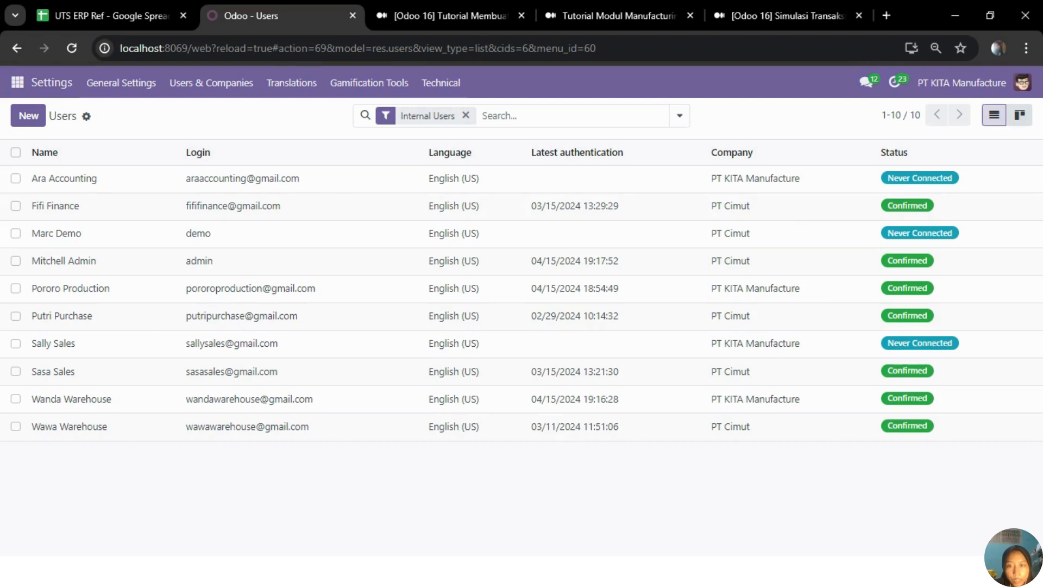
# Step: Open the Chart of Accounts in the Accounting module to review the company's accounts
pyautogui.click(18, 84)
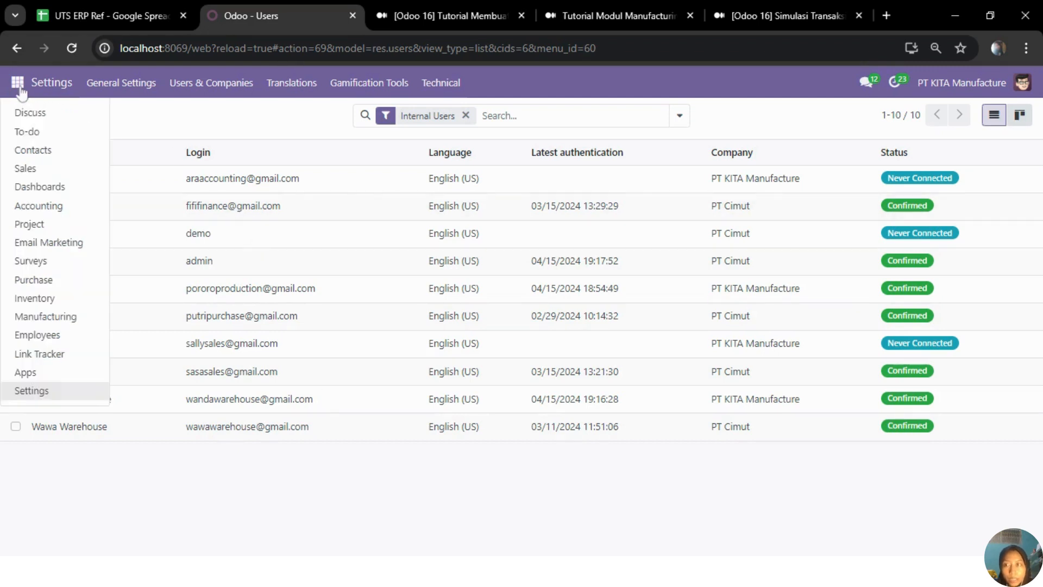
pyautogui.click(53, 210)
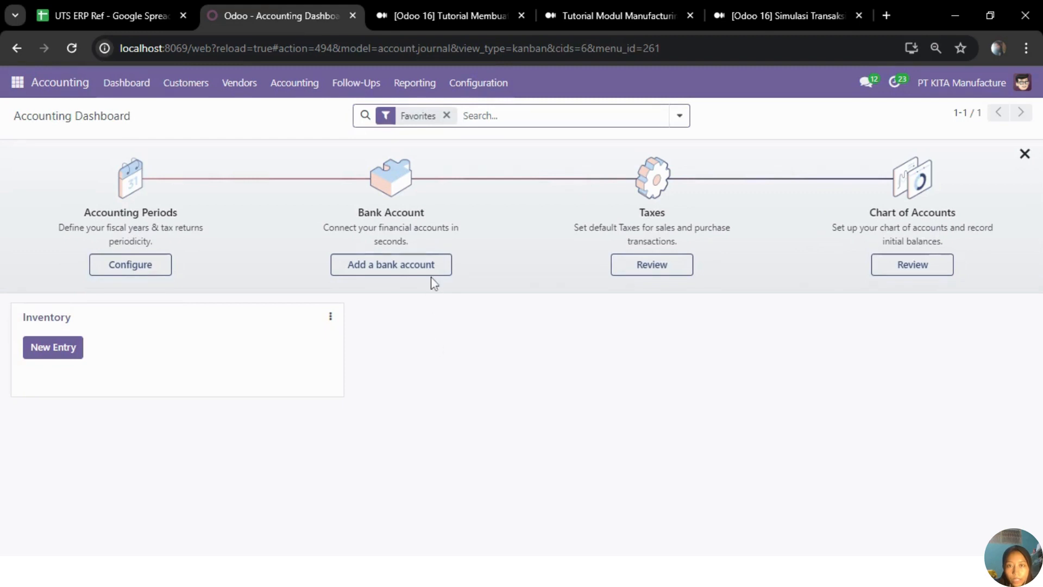
pyautogui.click(481, 87)
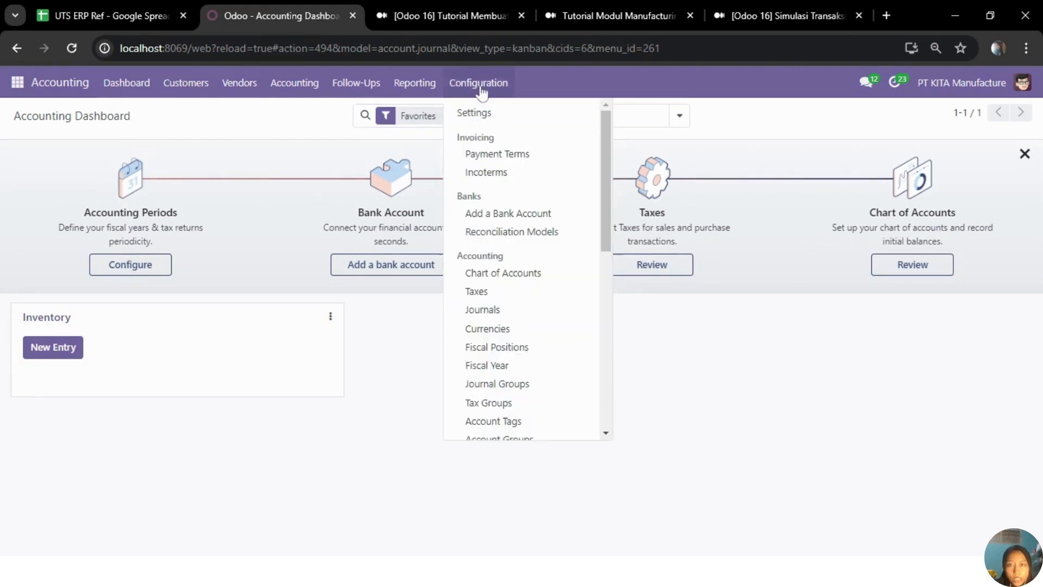
pyautogui.click(489, 275)
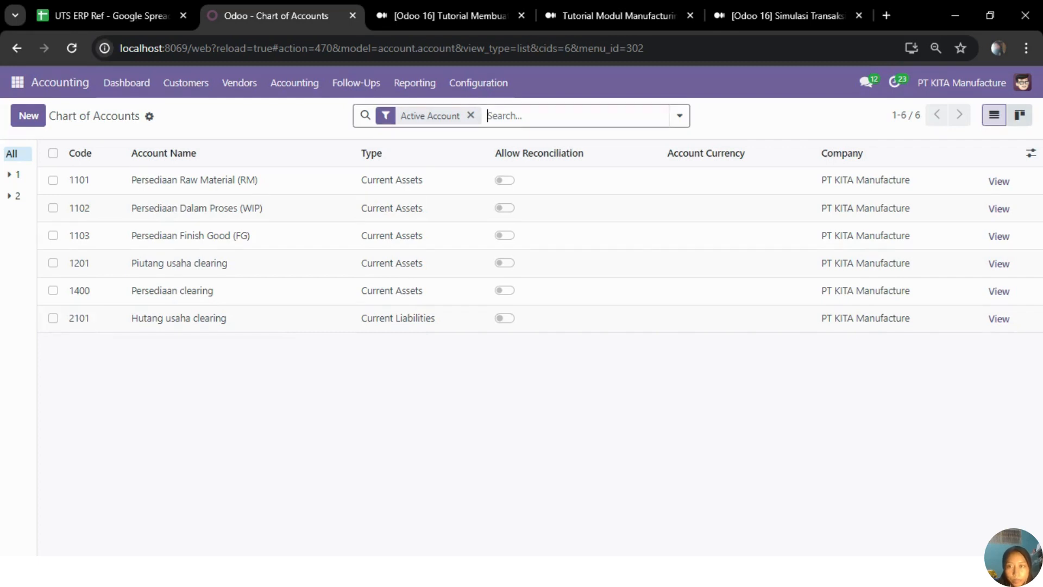
# Step: Open the Inventory settings and review the options enabled in the Products section
pyautogui.click(19, 86)
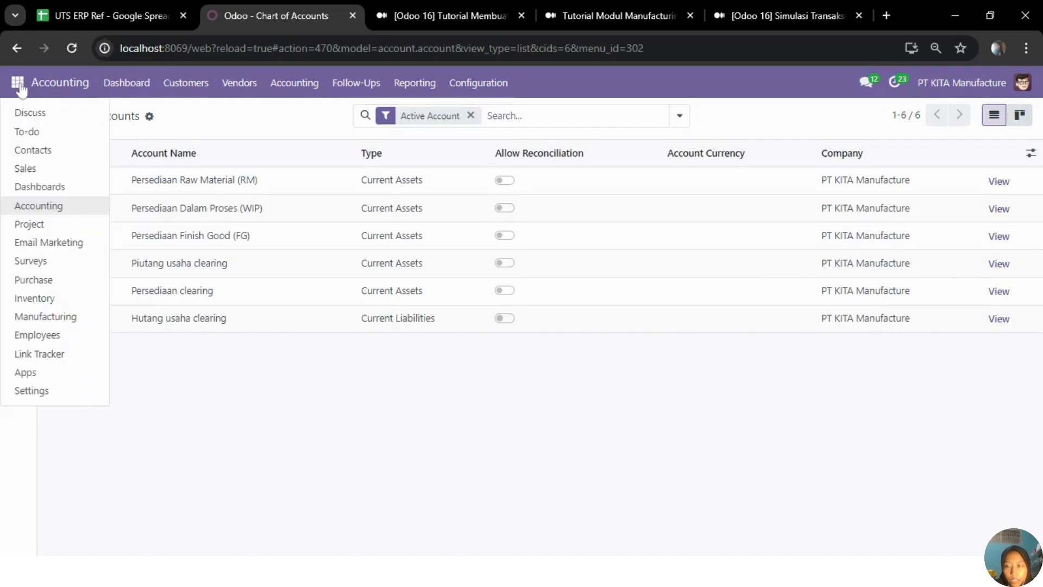
pyautogui.click(33, 298)
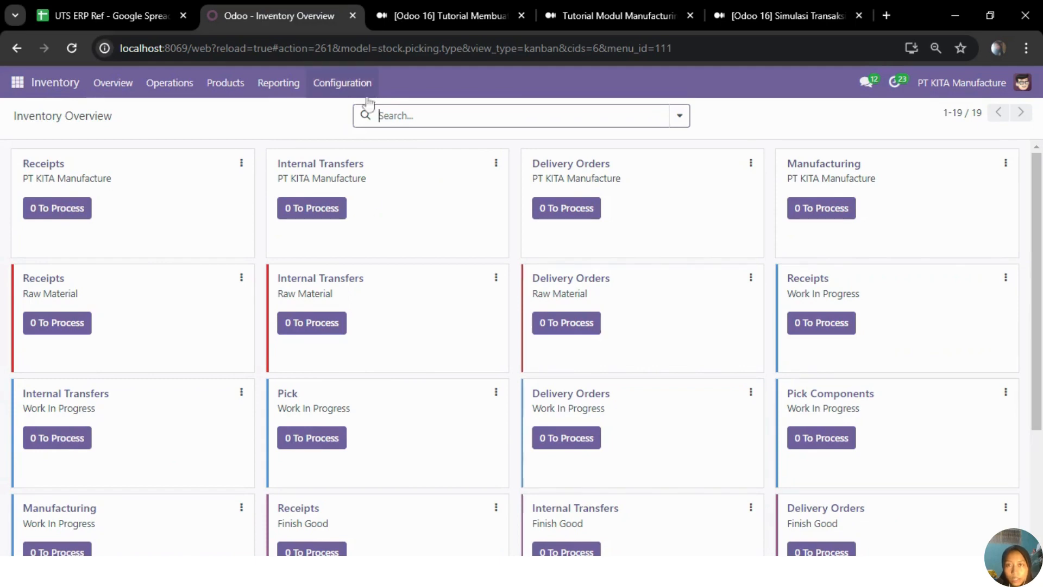
pyautogui.click(355, 84)
pyautogui.click(354, 115)
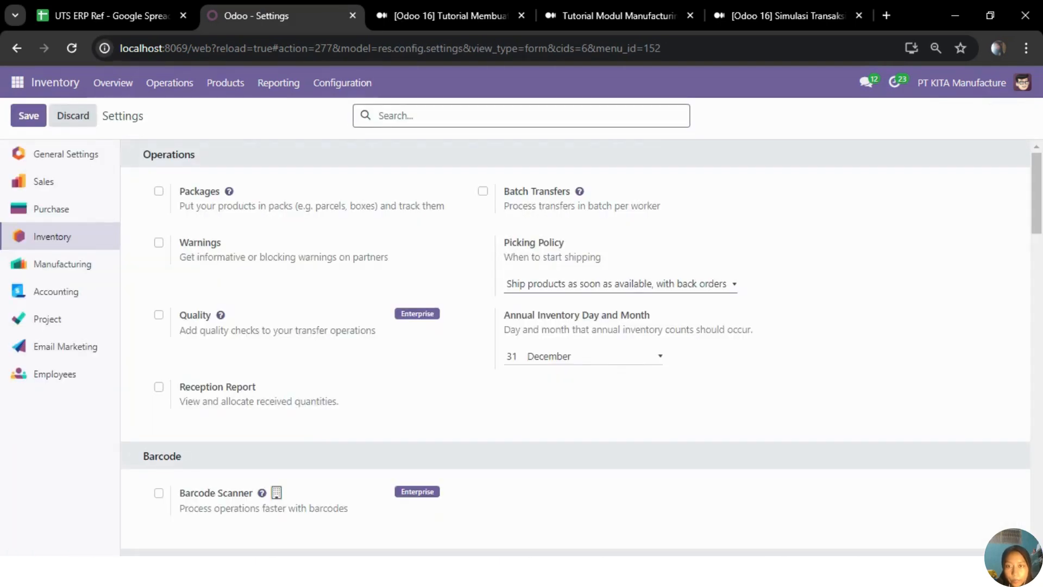
pyautogui.scroll(-5, 356, 314)
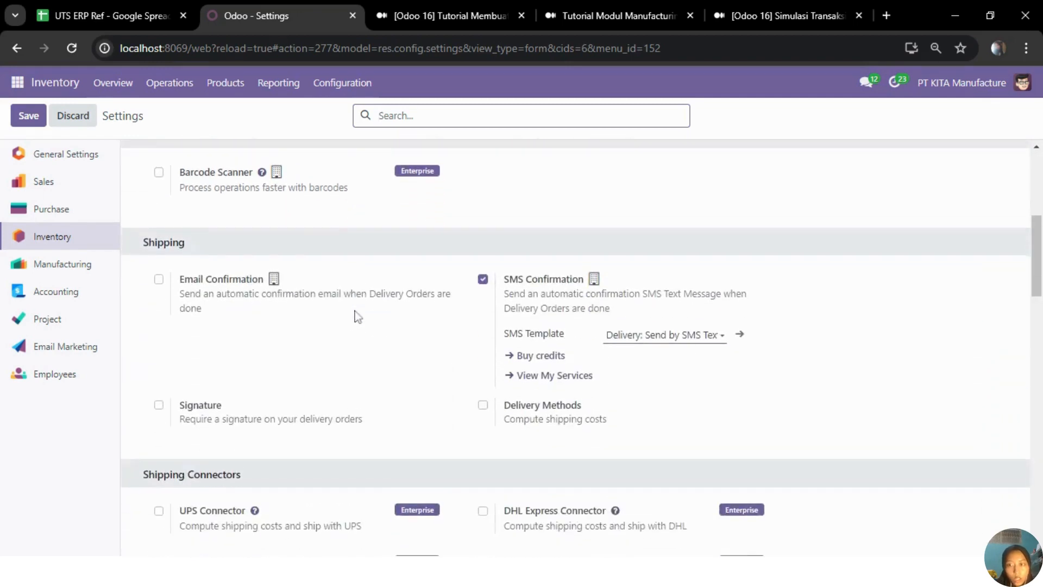
pyautogui.scroll(-10, 356, 314)
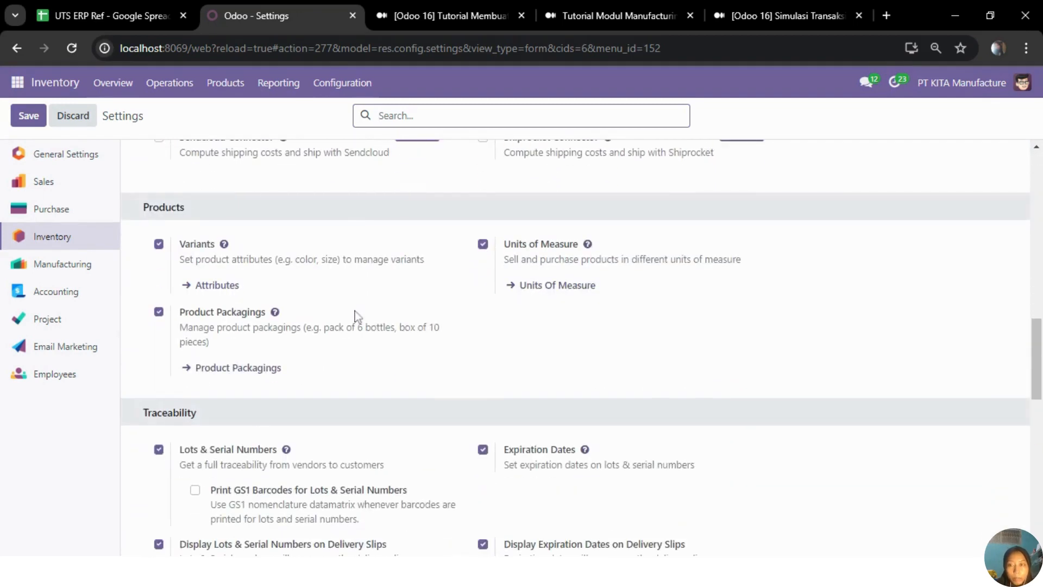
pyautogui.moveTo(143, 207); pyautogui.dragTo(185, 207)
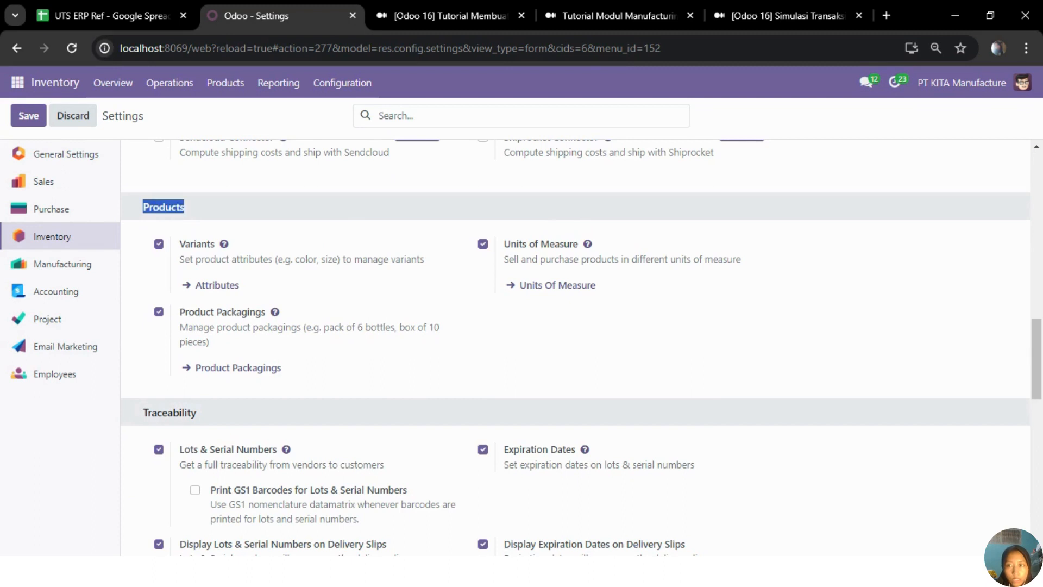
pyautogui.click(212, 209)
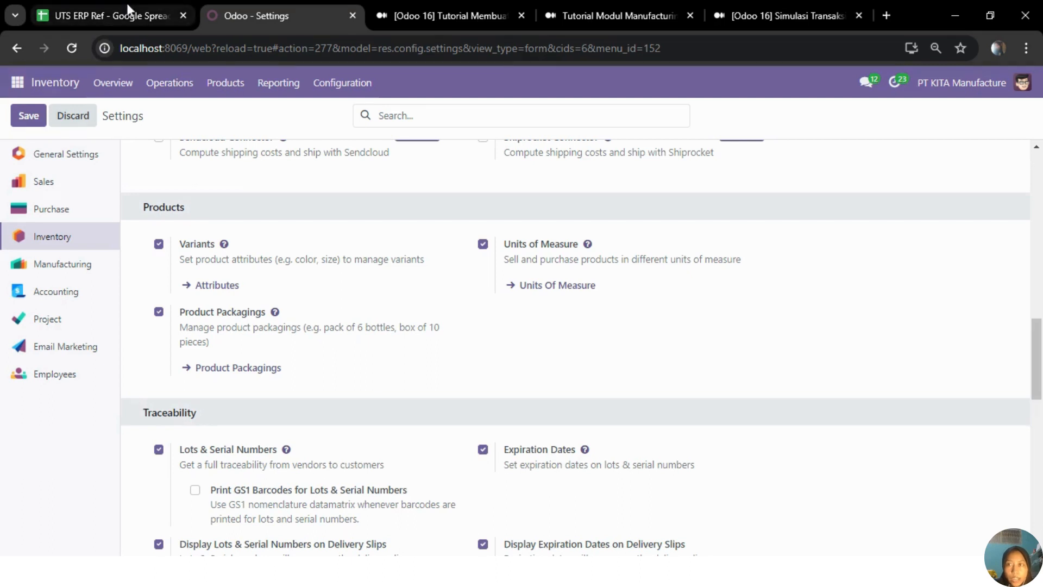
# Step: Check the Category sheet in the UTS ERP Ref spreadsheet, and open the product categories list in Odoo's Inventory module
pyautogui.click(109, 15)
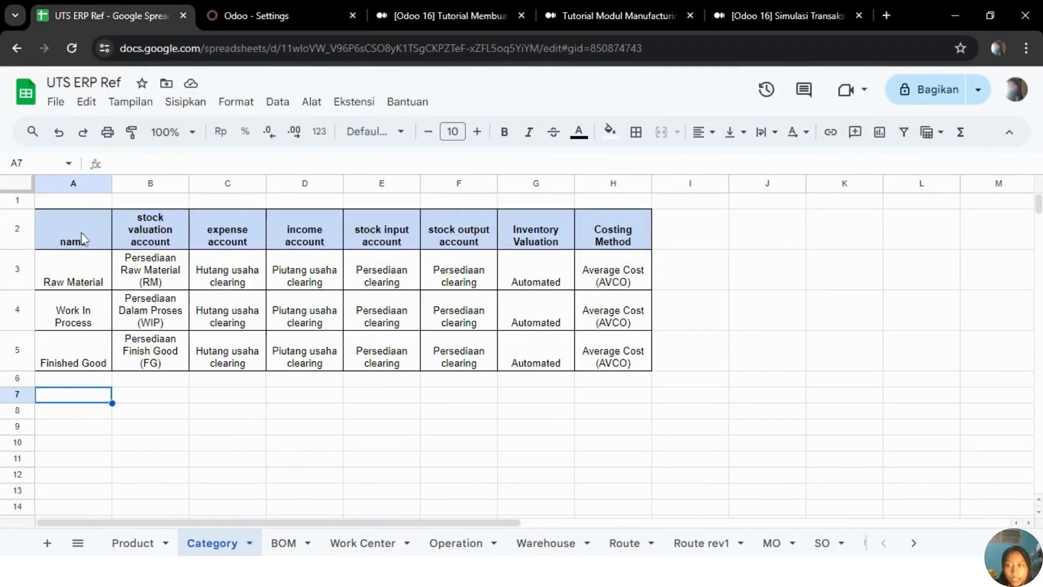
pyautogui.click(321, 7)
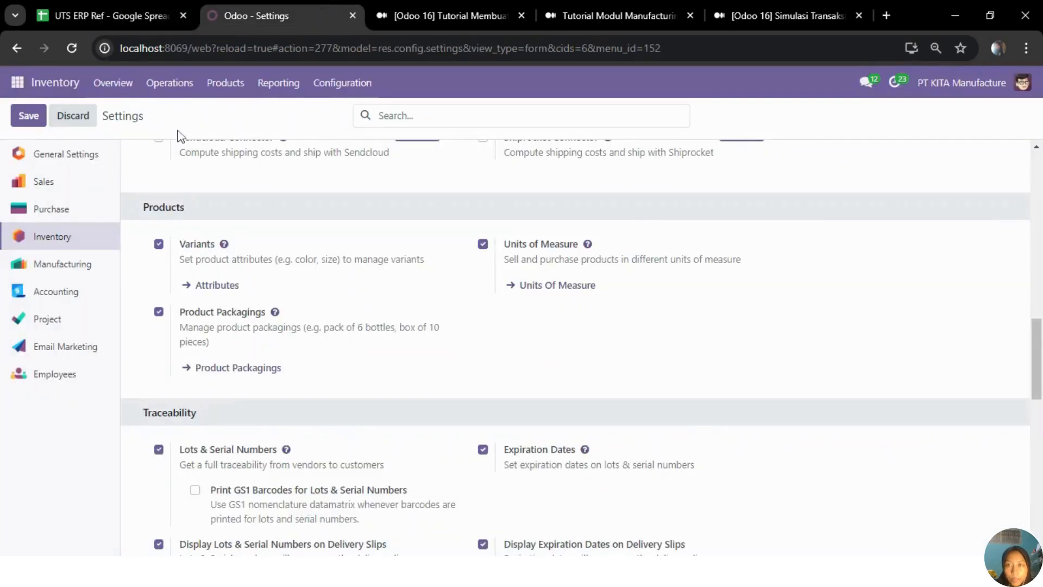
pyautogui.click(339, 87)
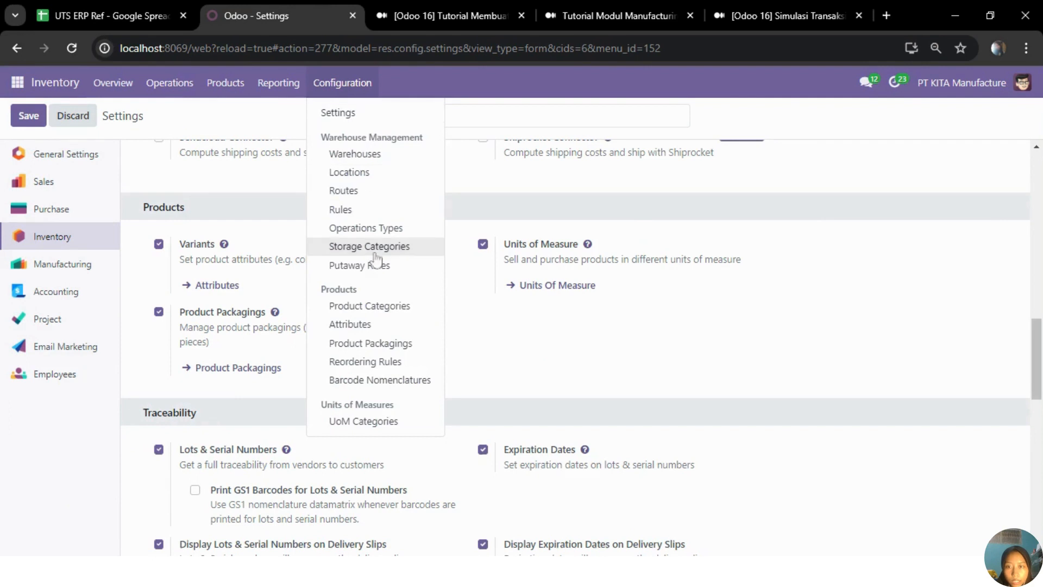
pyautogui.click(375, 308)
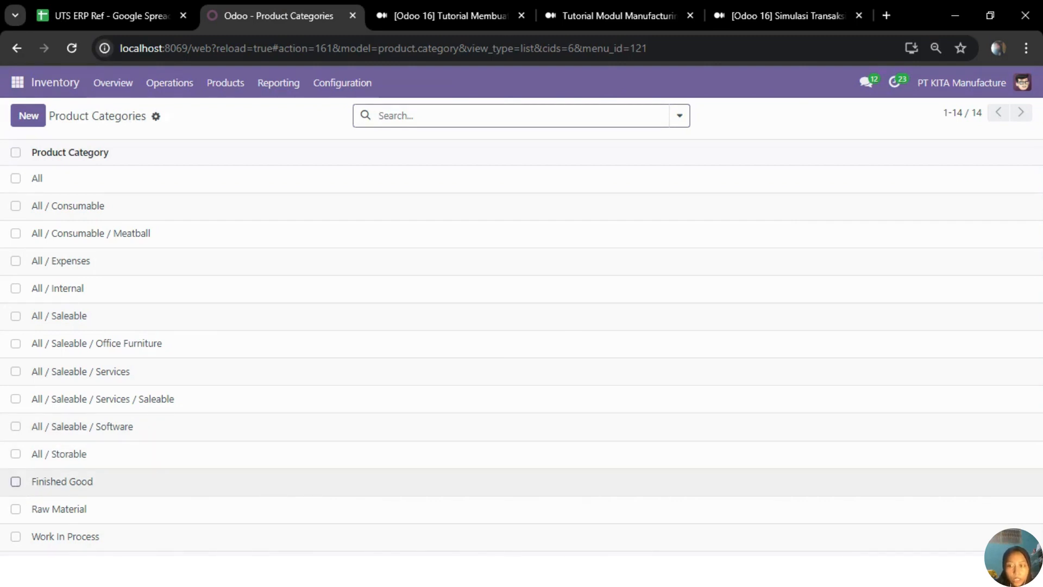
# Step: Select the Finished Good, Raw Material and Work In Process categories, and clear the selection
pyautogui.click(16, 482)
pyautogui.click(16, 508)
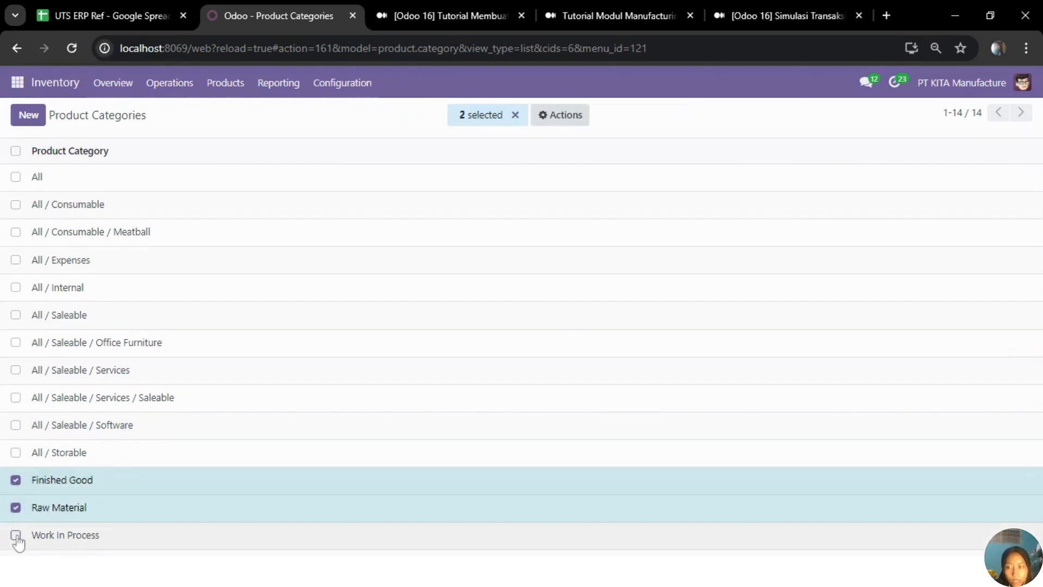
pyautogui.click(16, 534)
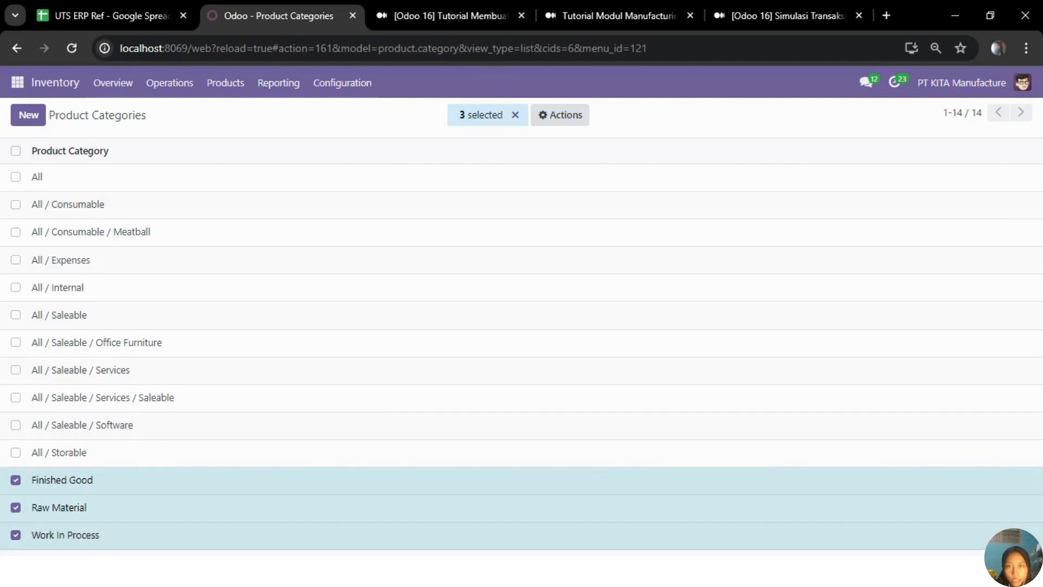
pyautogui.click(513, 115)
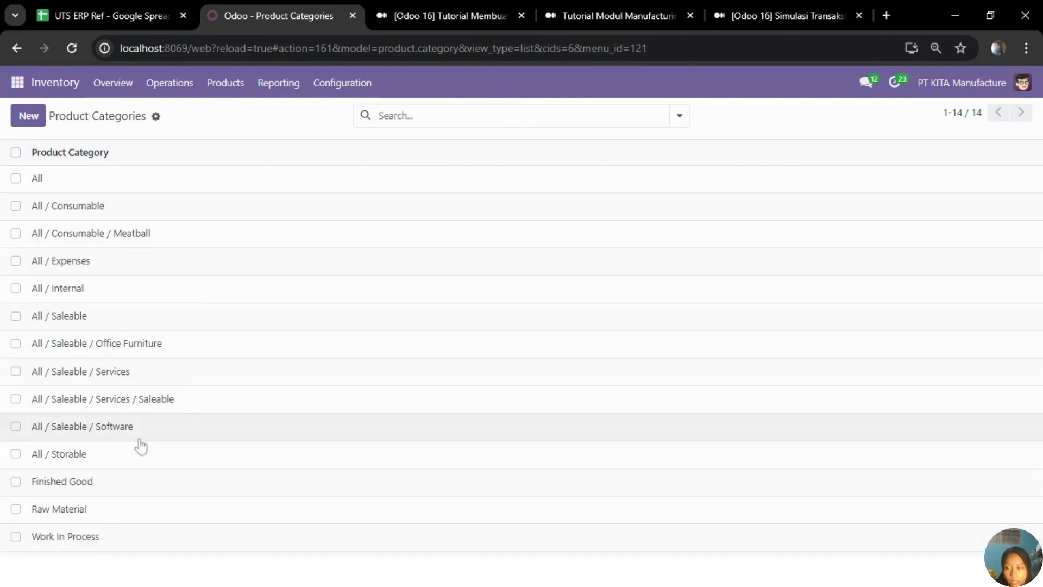
# Step: Open the Work In Process category and review its account properties, stock accounts, stock journal, costing method and inventory valuation
pyautogui.click(70, 539)
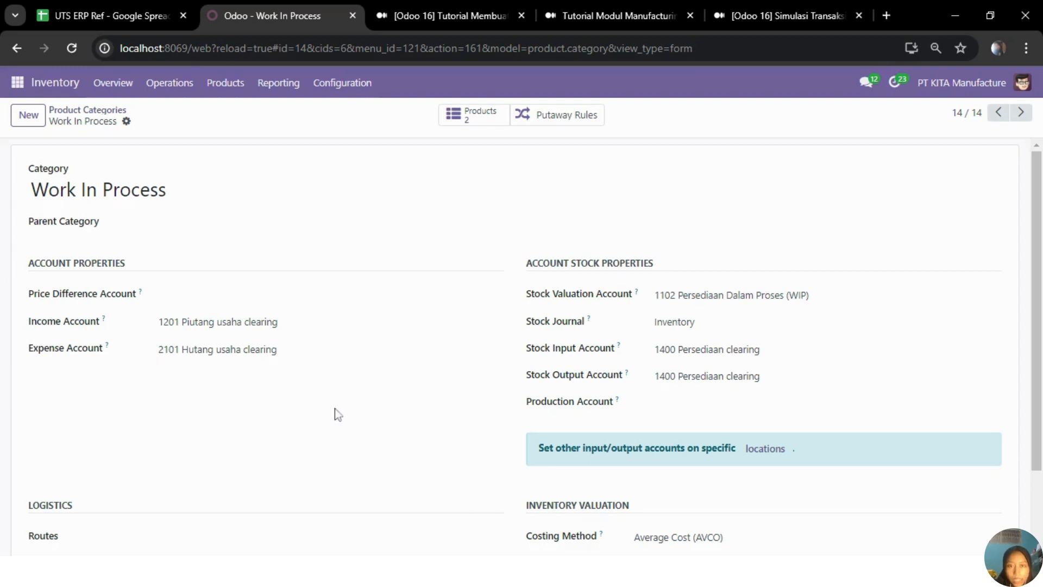
pyautogui.scroll(-1, 334, 414)
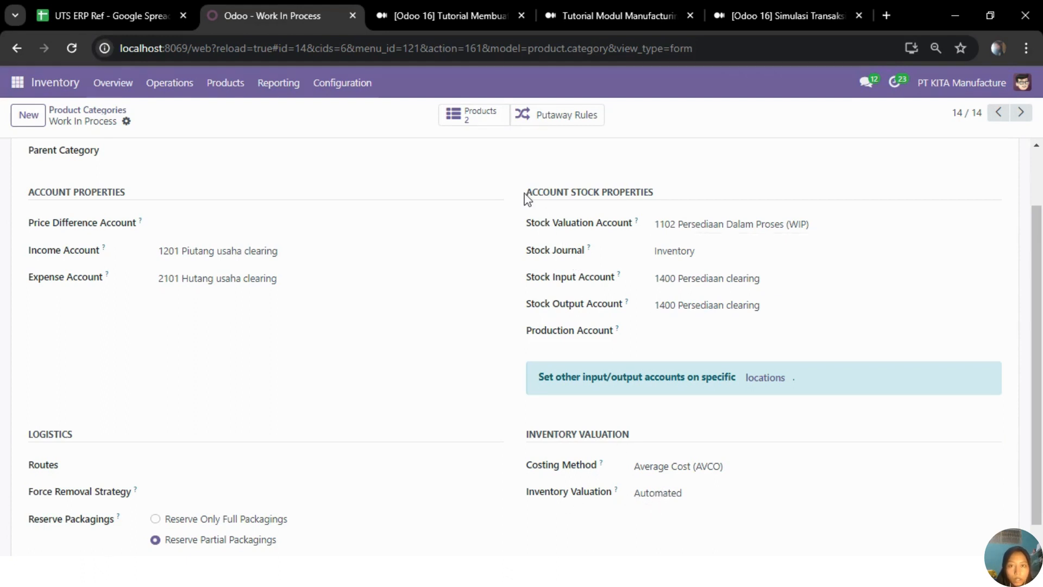
pyautogui.moveTo(525, 193); pyautogui.dragTo(666, 188)
pyautogui.click(669, 189)
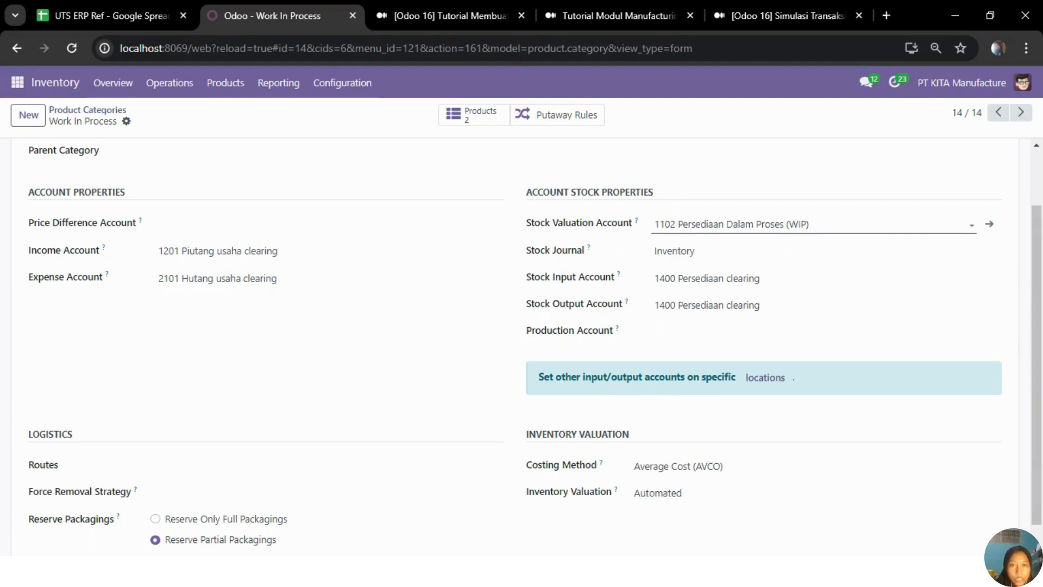
pyautogui.scroll(1, 553, 246)
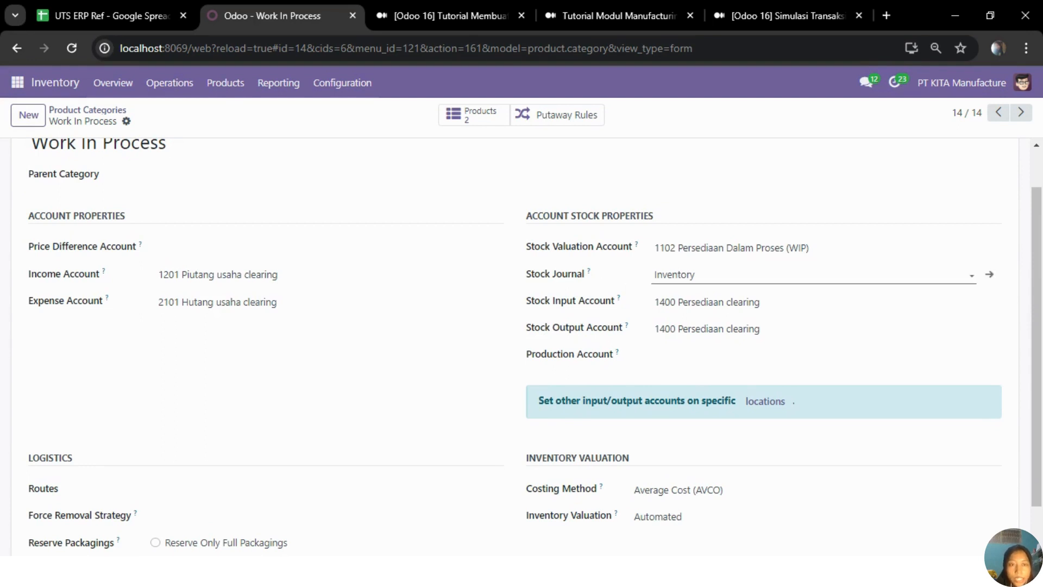
pyautogui.click(701, 274)
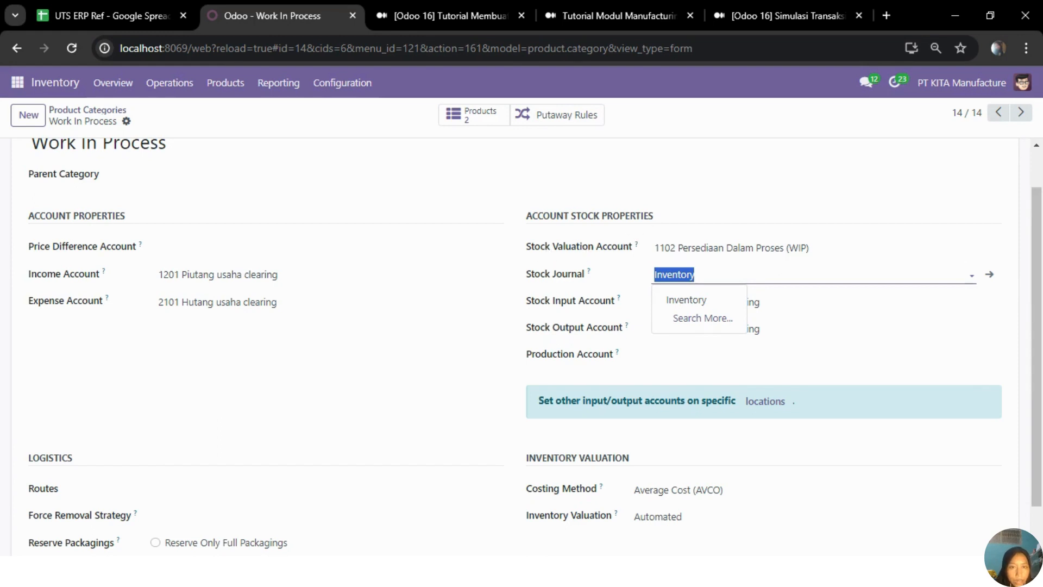
pyautogui.click(586, 191)
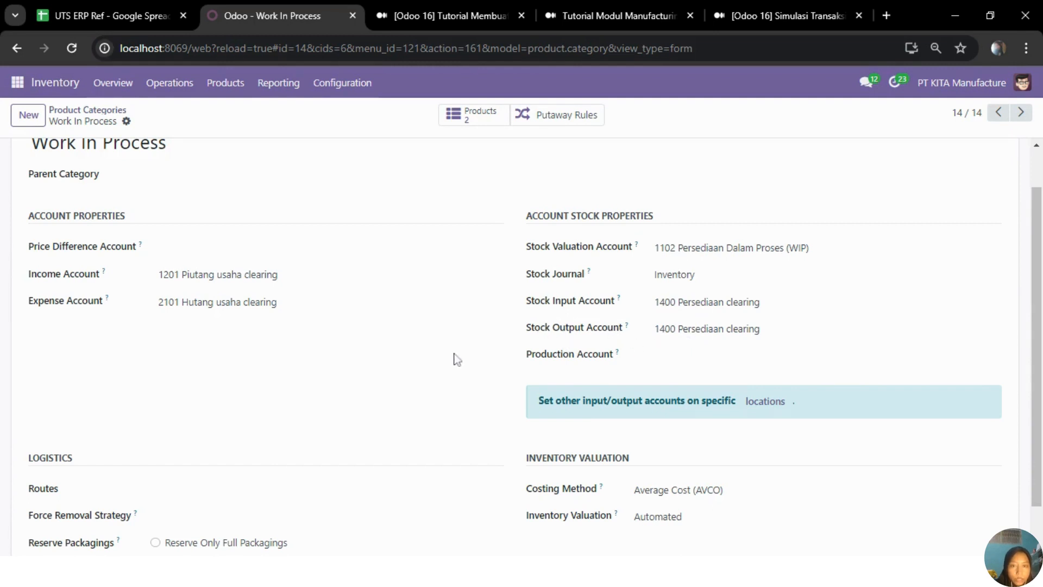
pyautogui.scroll(-1, 455, 358)
pyautogui.scroll(2, 455, 357)
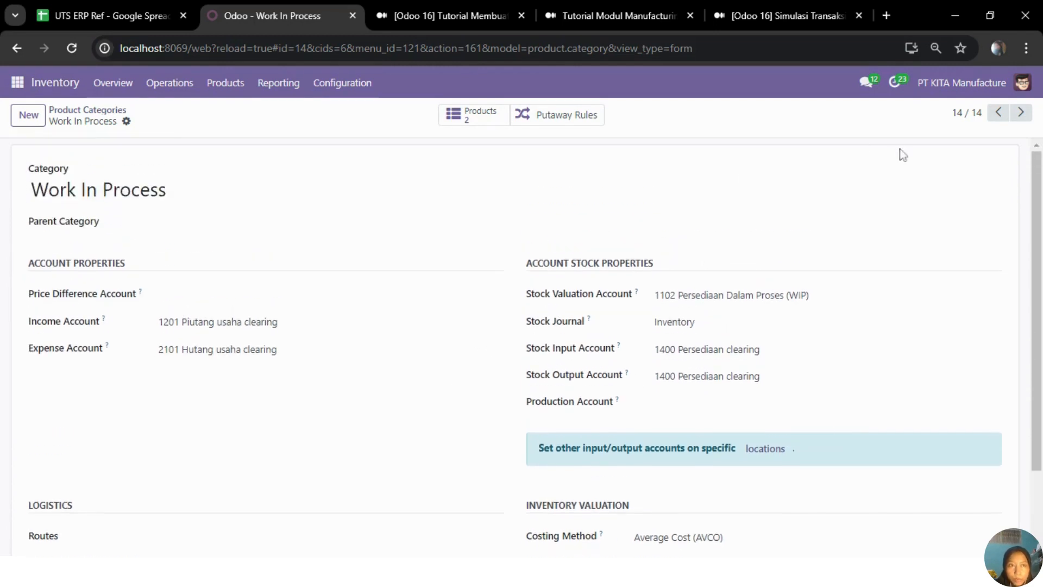
# Step: Go through the Raw Material and Finished Good categories and review their accounts and inventory valuation settings
pyautogui.click(998, 112)
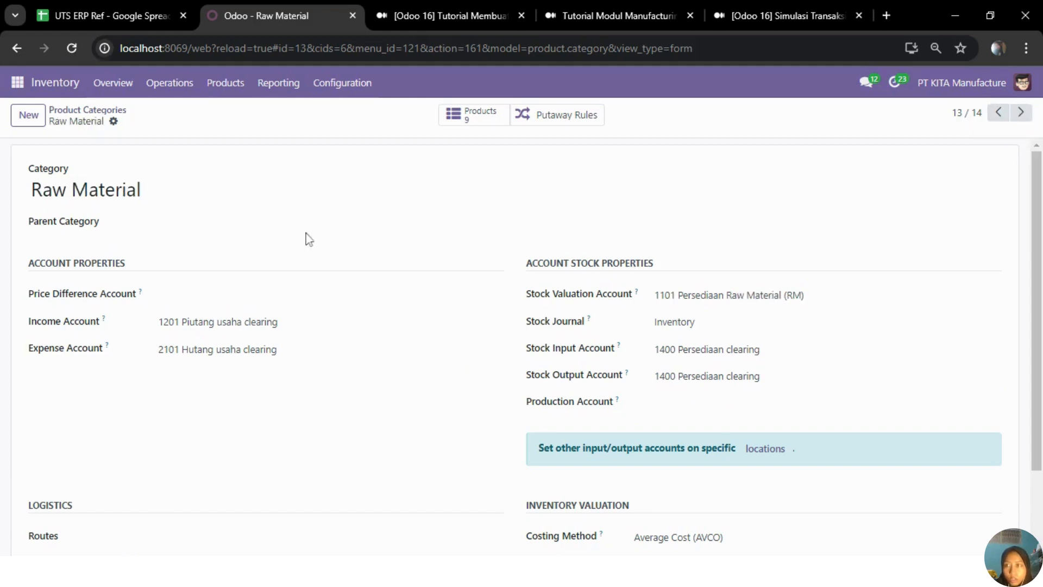
pyautogui.scroll(-2, 507, 245)
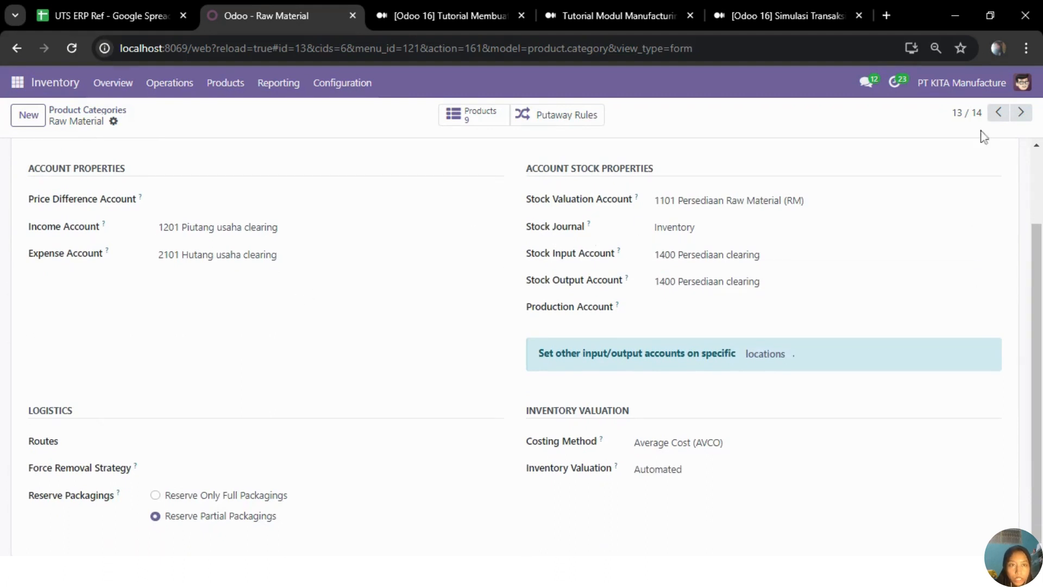
pyautogui.click(1006, 117)
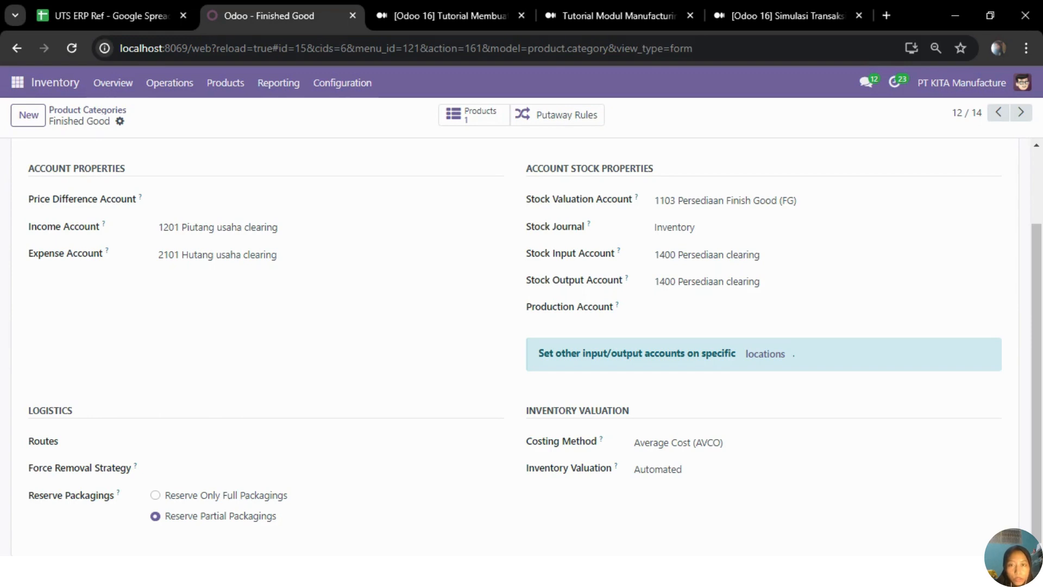
# Step: Switch to the UTS ERP Ref spreadsheet, highlight the product rows A3:I15 in the Product sheet, and clear the selection
pyautogui.click(140, 10)
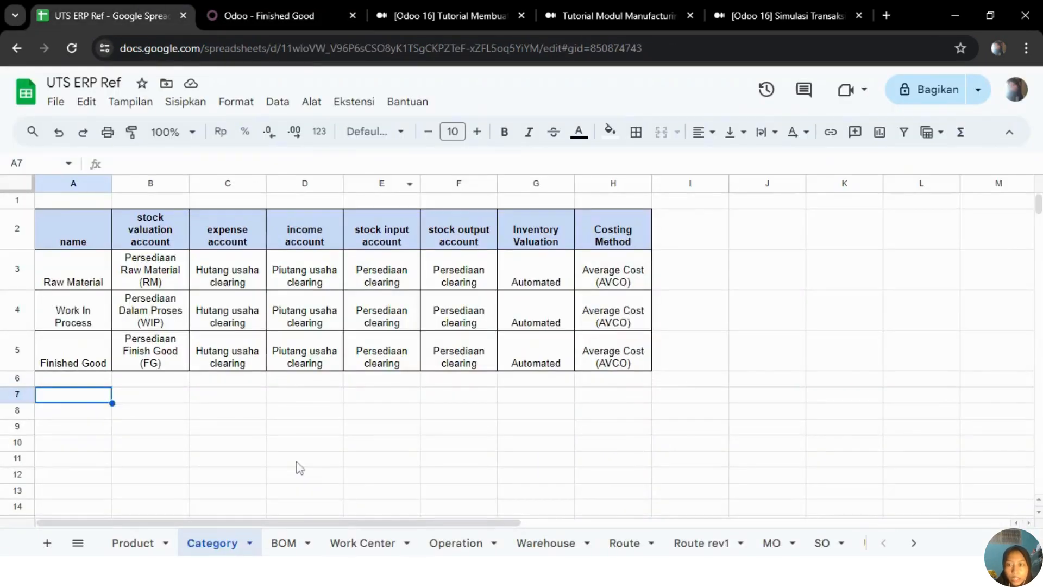
pyautogui.click(144, 543)
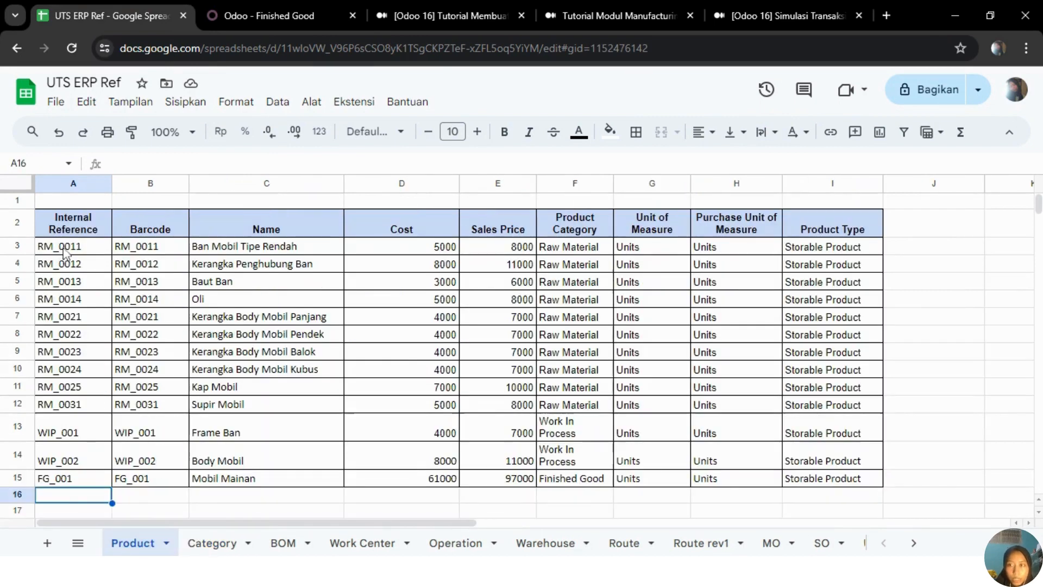
pyautogui.moveTo(65, 250); pyautogui.dragTo(849, 479)
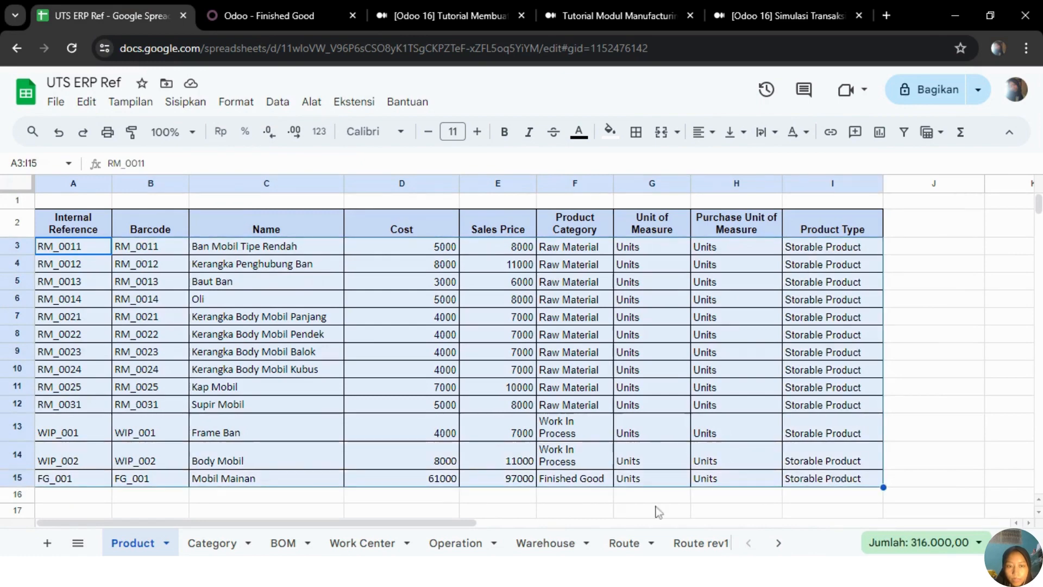
pyautogui.click(318, 498)
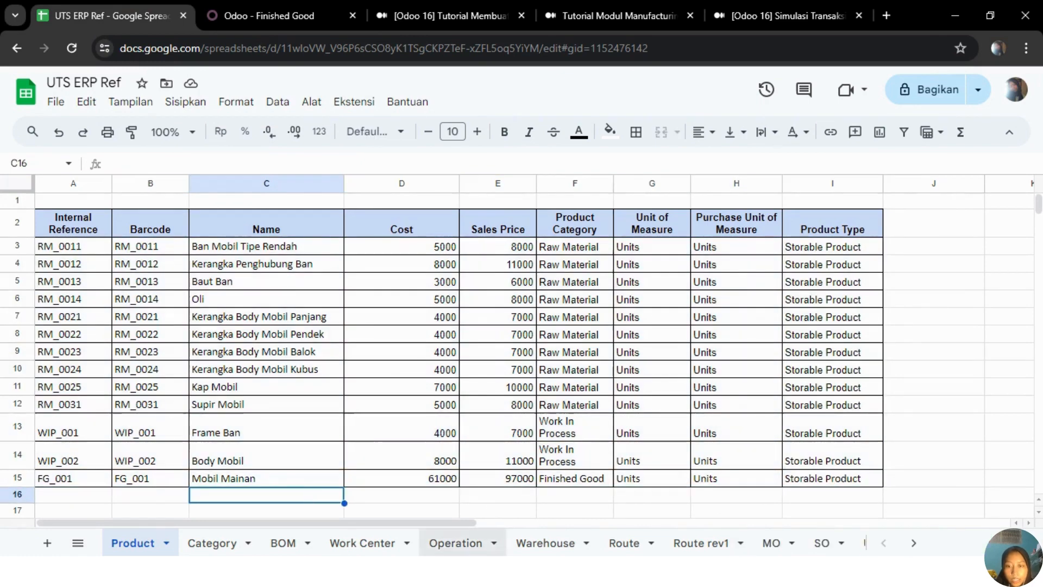
# Step: Open the product list in Odoo's Inventory module and check it against the spreadsheet's Product sheet
pyautogui.click(304, 15)
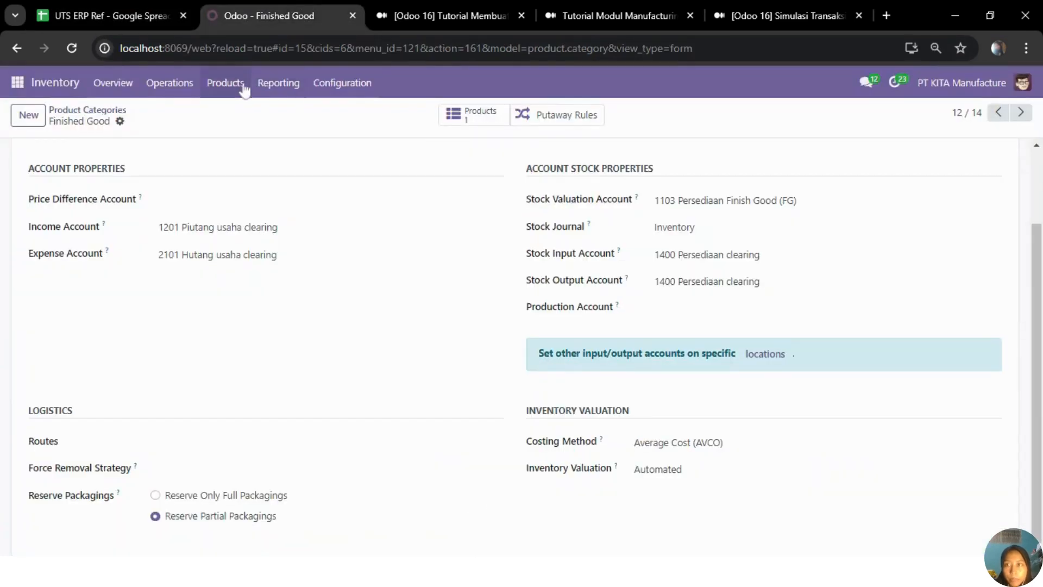
pyautogui.click(226, 83)
pyautogui.click(243, 120)
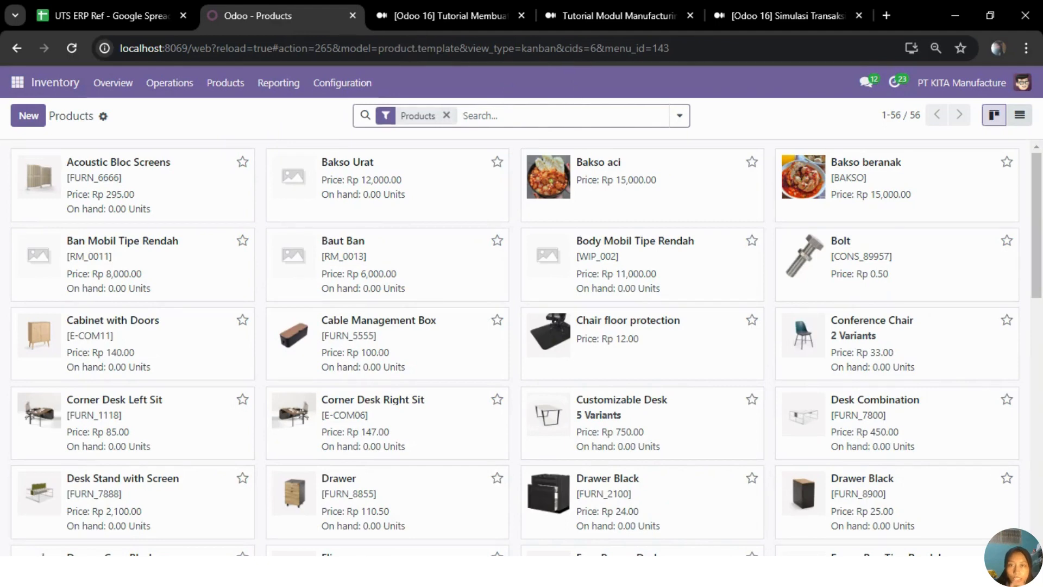
pyautogui.click(136, 15)
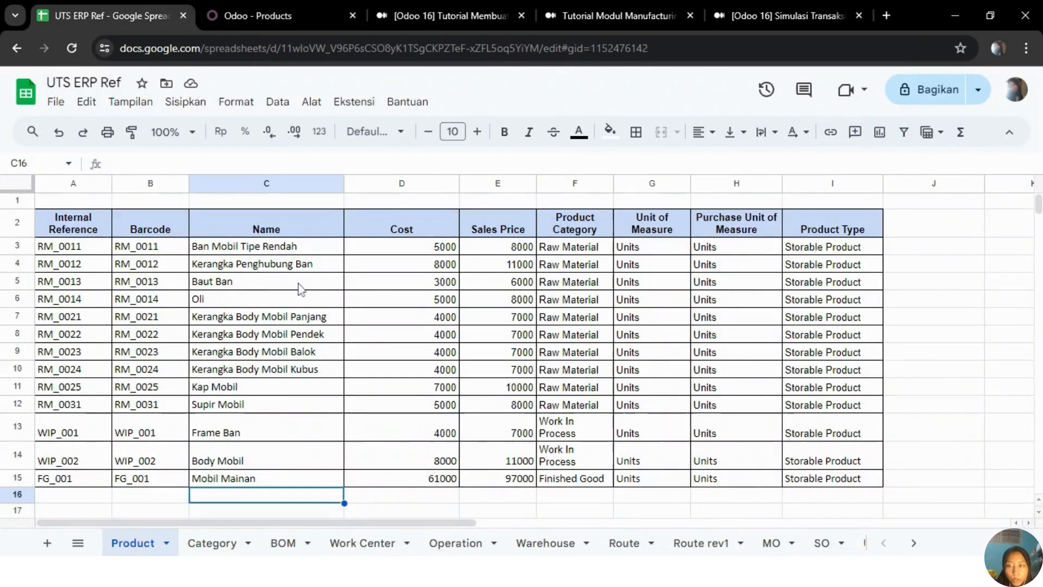
pyautogui.click(272, 16)
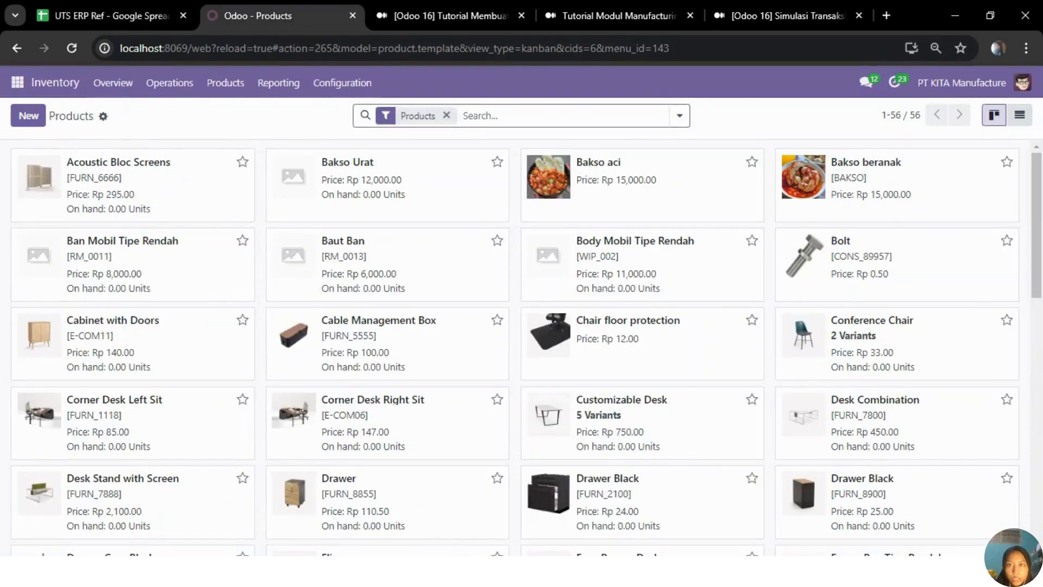
# Step: Search the product list for products matching rm, wip or fg
pyautogui.write('rm')
pyautogui.press('Return')
pyautogui.write('wip')
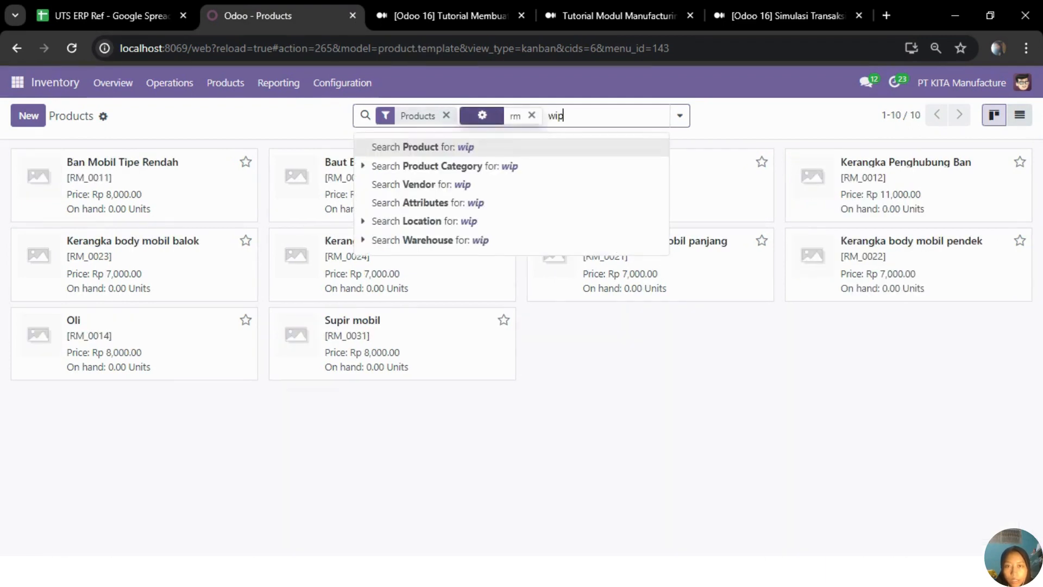
pyautogui.press('Return')
pyautogui.write('fg')
pyautogui.press('Return')
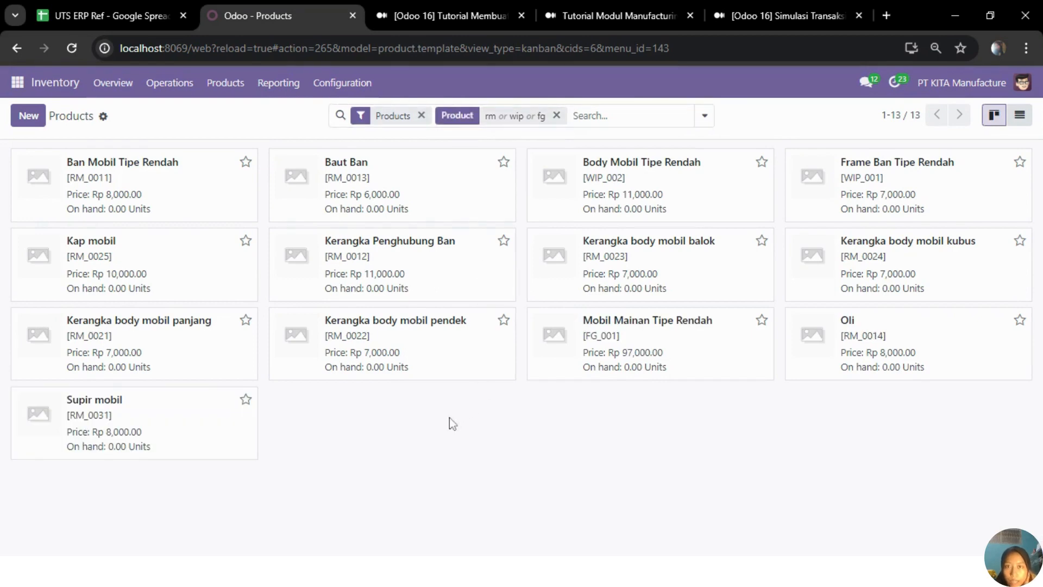
# Step: Recheck the spreadsheet's Product sheet, and open Ban Mobil Tipe Rendah in Odoo to review its general information and product category
pyautogui.click(103, 13)
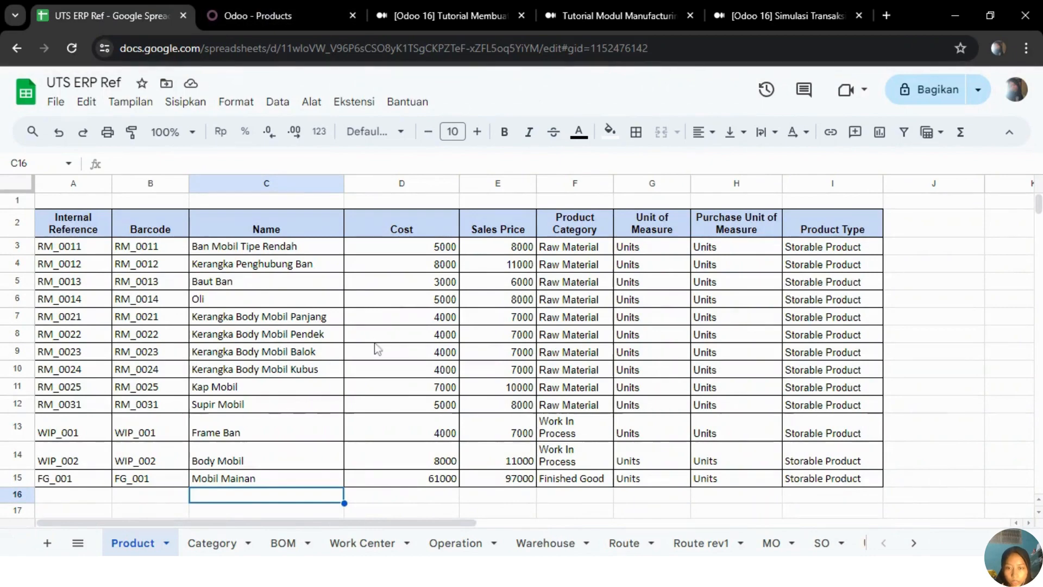
pyautogui.click(286, 16)
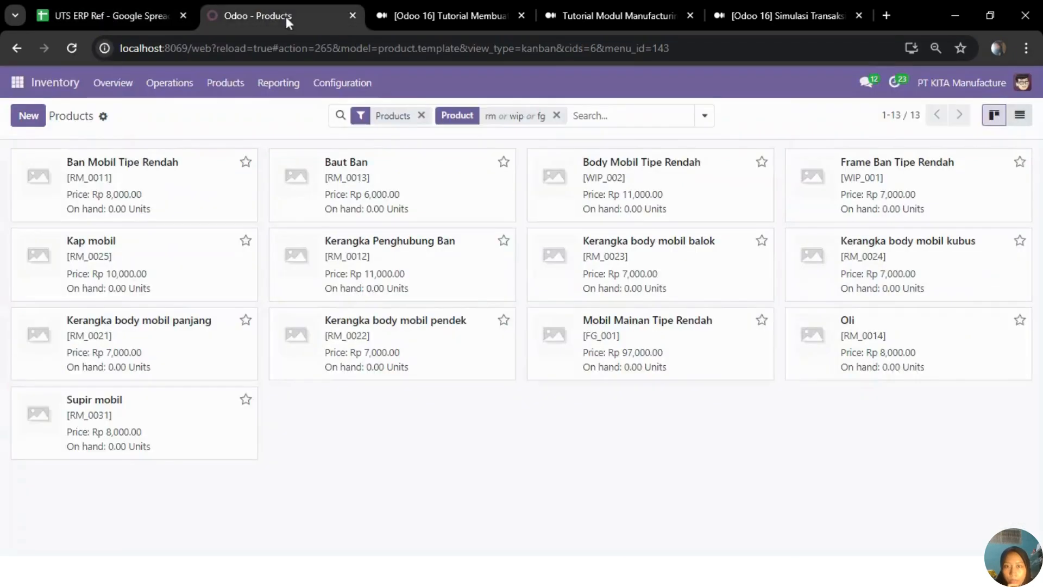
pyautogui.click(174, 184)
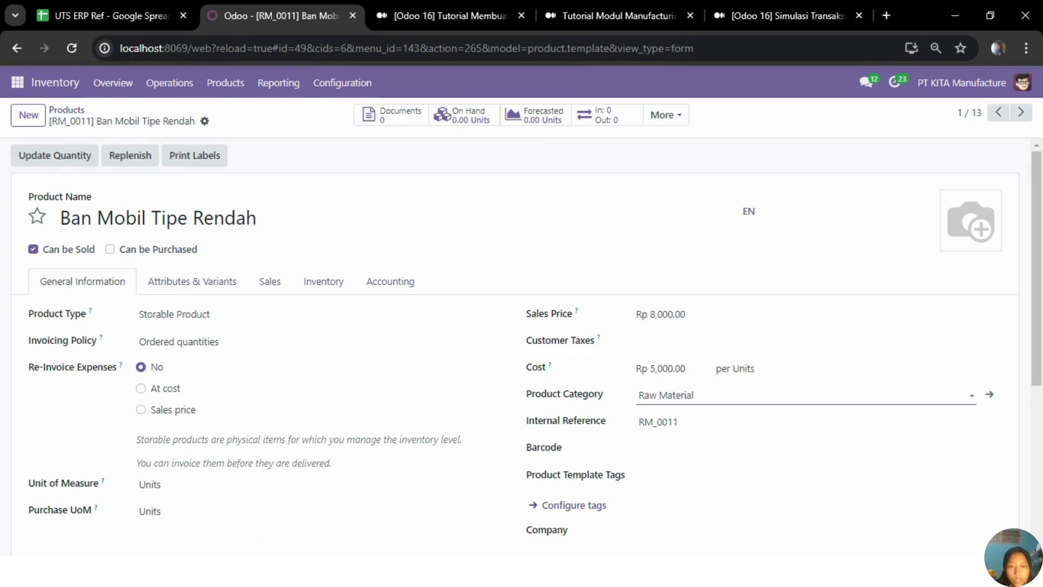
pyautogui.click(674, 395)
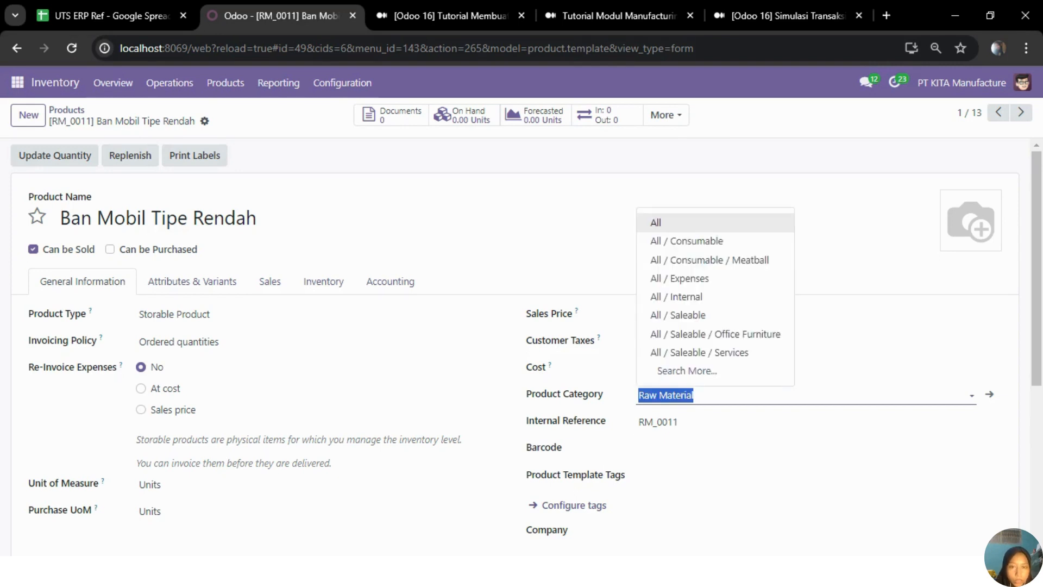
pyautogui.click(544, 191)
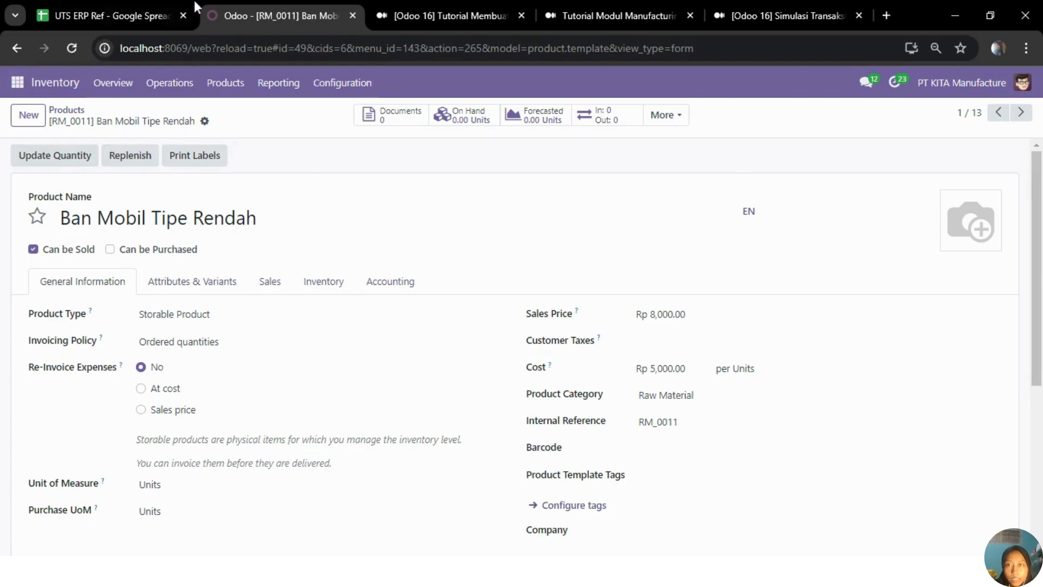
# Step: Return to the spreadsheet's Product sheet, highlight the whole table including its headers (A2:I15), and clear the selection
pyautogui.click(146, 11)
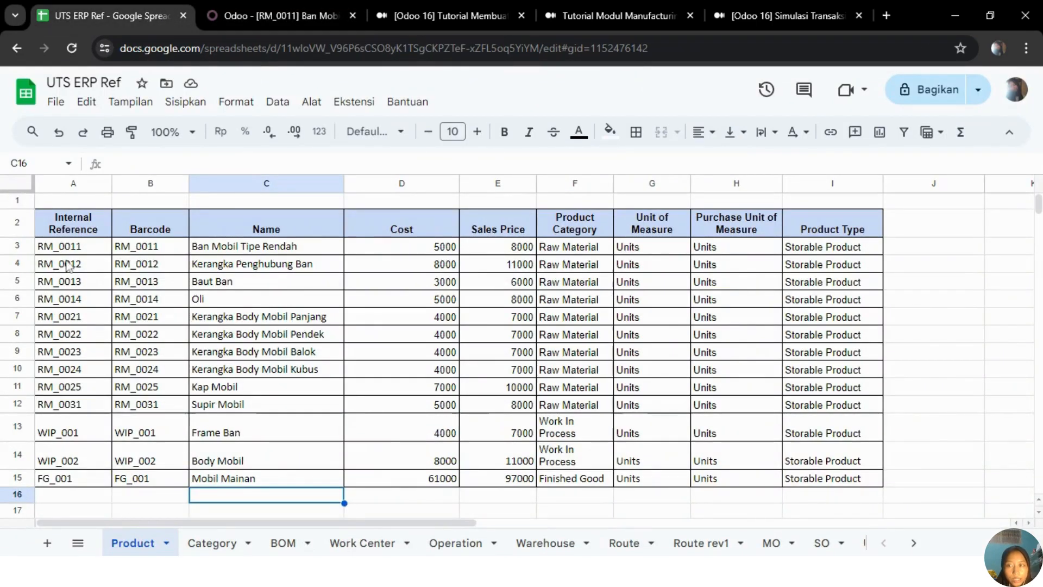
pyautogui.moveTo(79, 231); pyautogui.dragTo(802, 482)
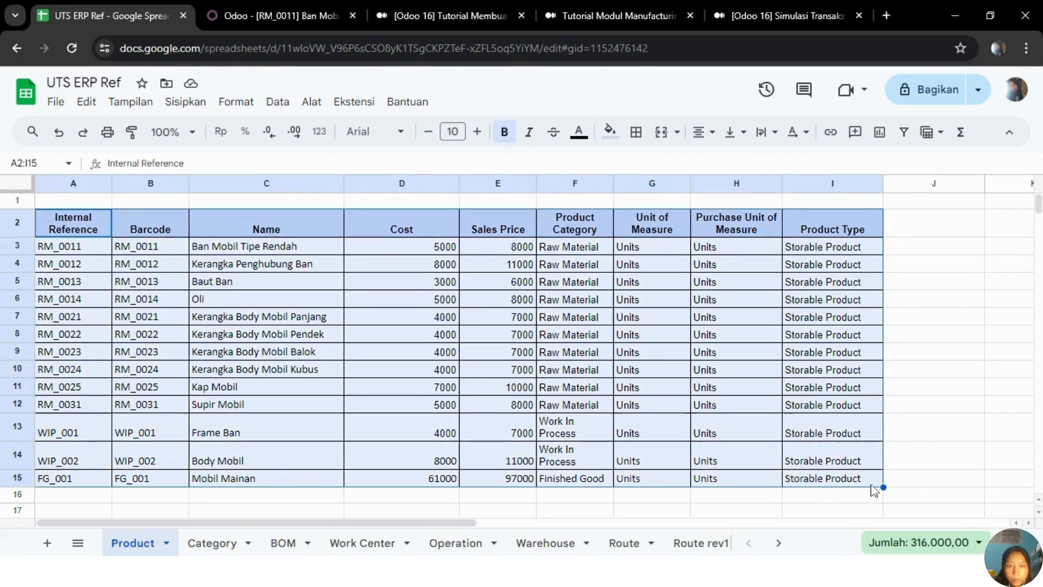
pyautogui.click(902, 481)
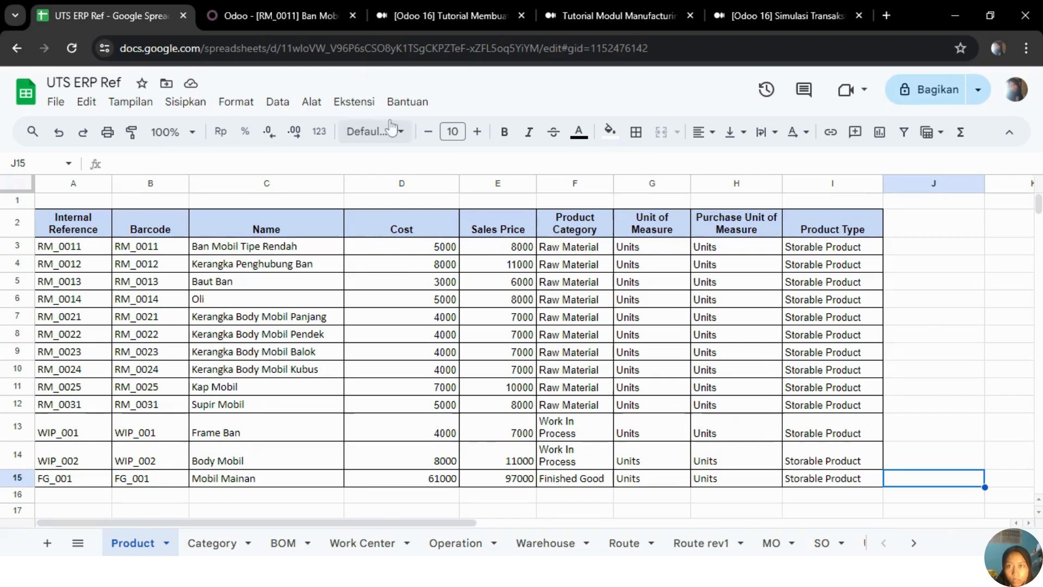
# Step: Switch back to Odoo and open the Warehouses list in the Inventory module
pyautogui.click(299, 26)
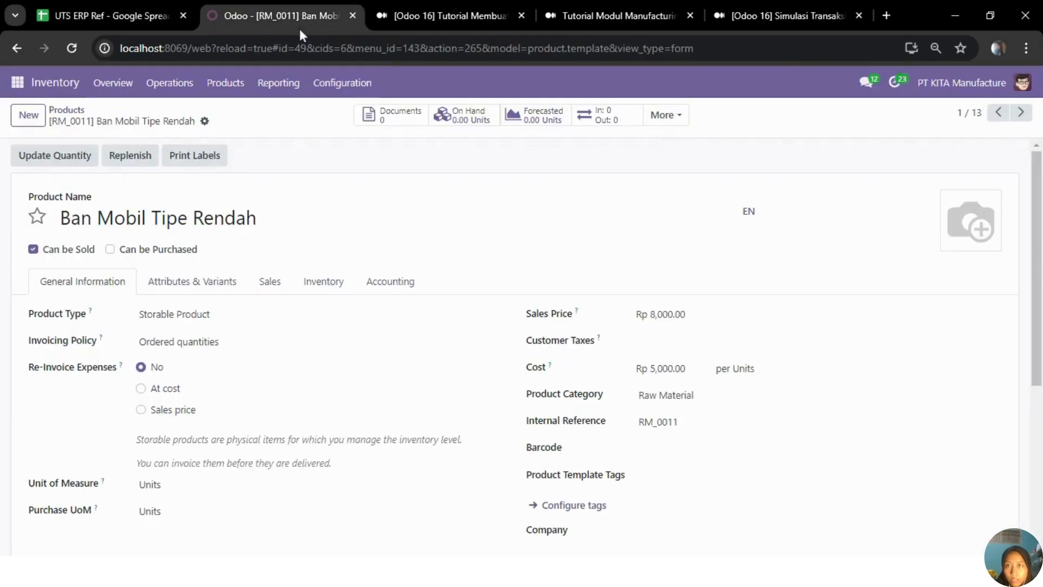
pyautogui.click(345, 85)
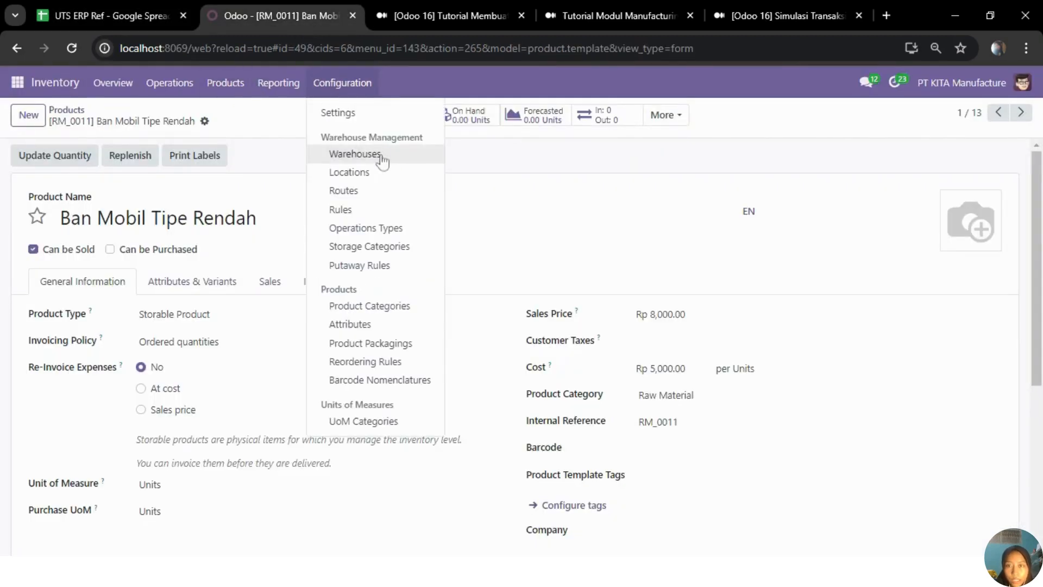
pyautogui.click(352, 156)
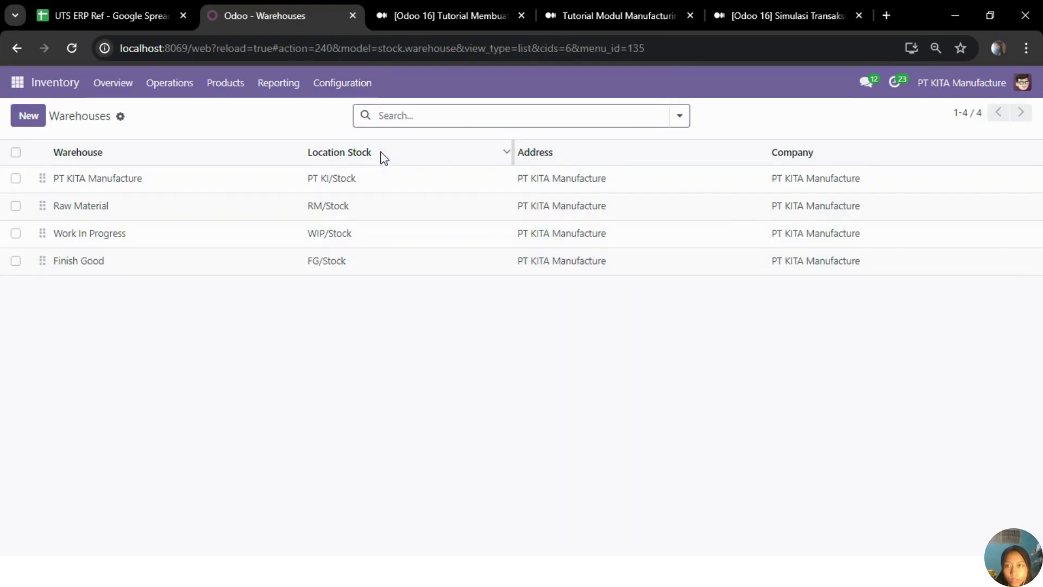
# Step: Open the Inventory section of the general Settings and review the Warehouse options for storage locations, multi-step routes and storage categories
pyautogui.click(343, 87)
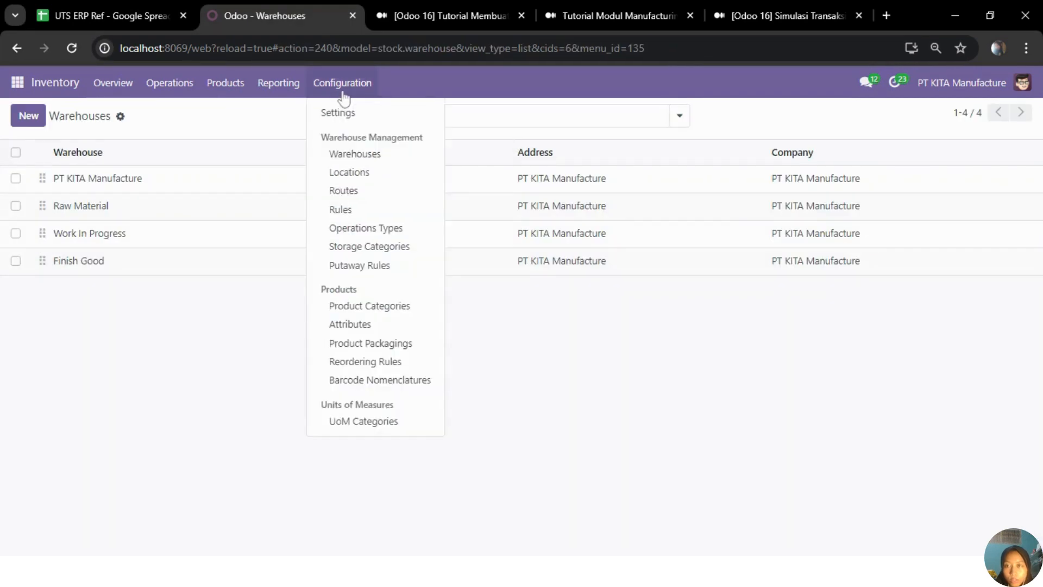
pyautogui.click(19, 85)
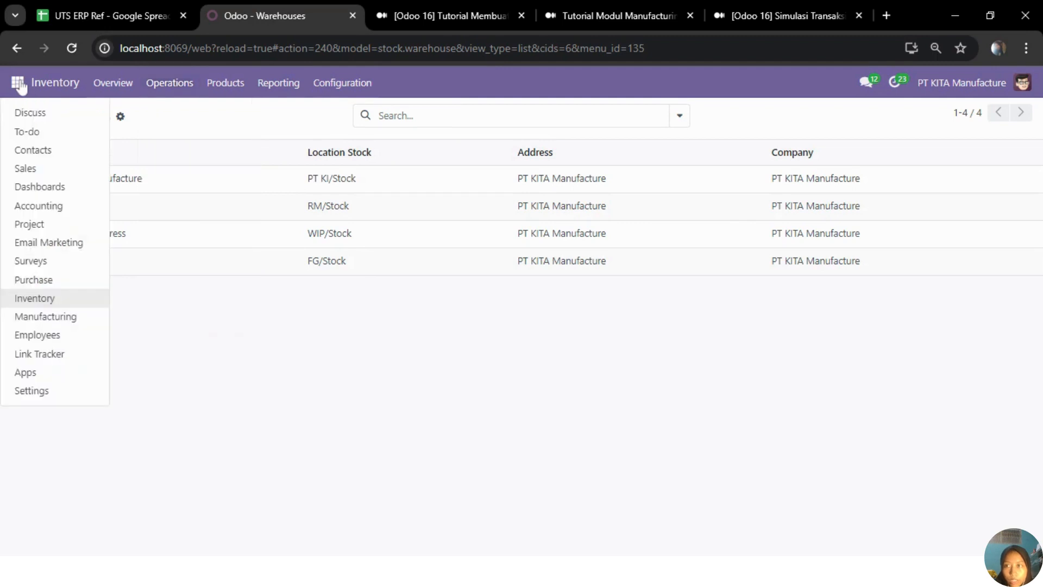
pyautogui.click(47, 394)
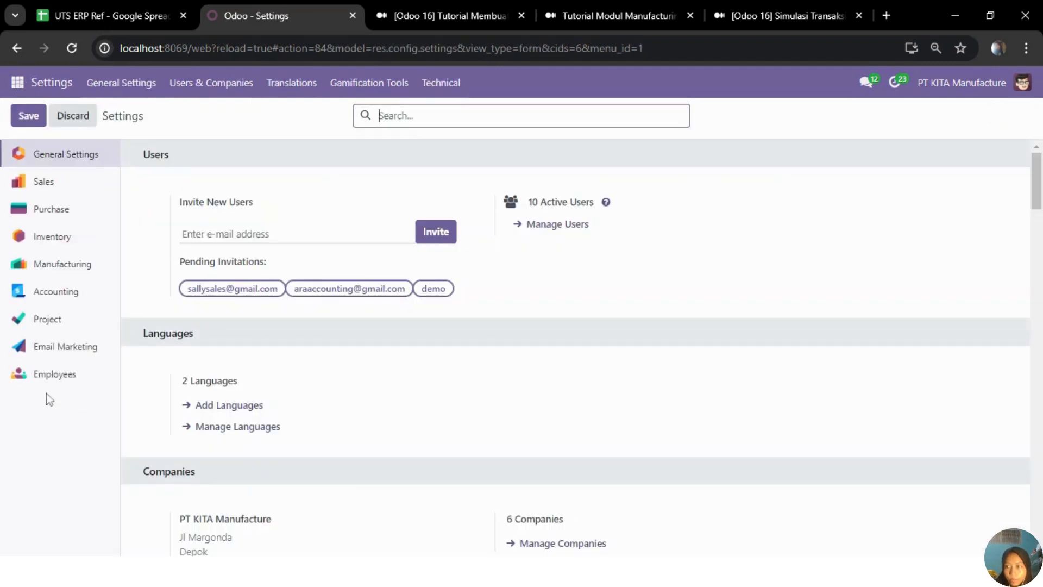
pyautogui.click(61, 244)
pyautogui.scroll(-12, 409, 356)
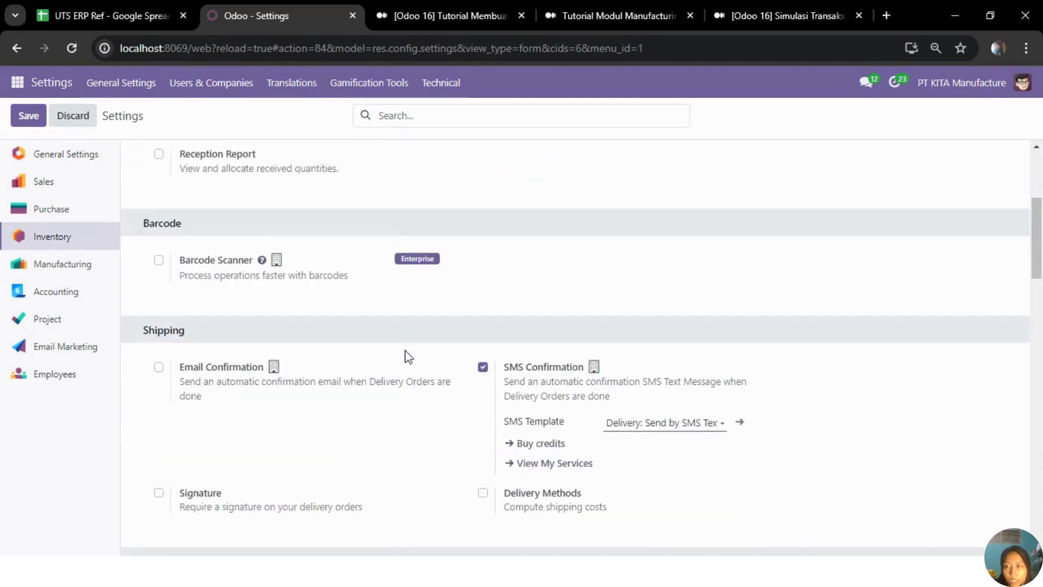
pyautogui.scroll(-12, 409, 357)
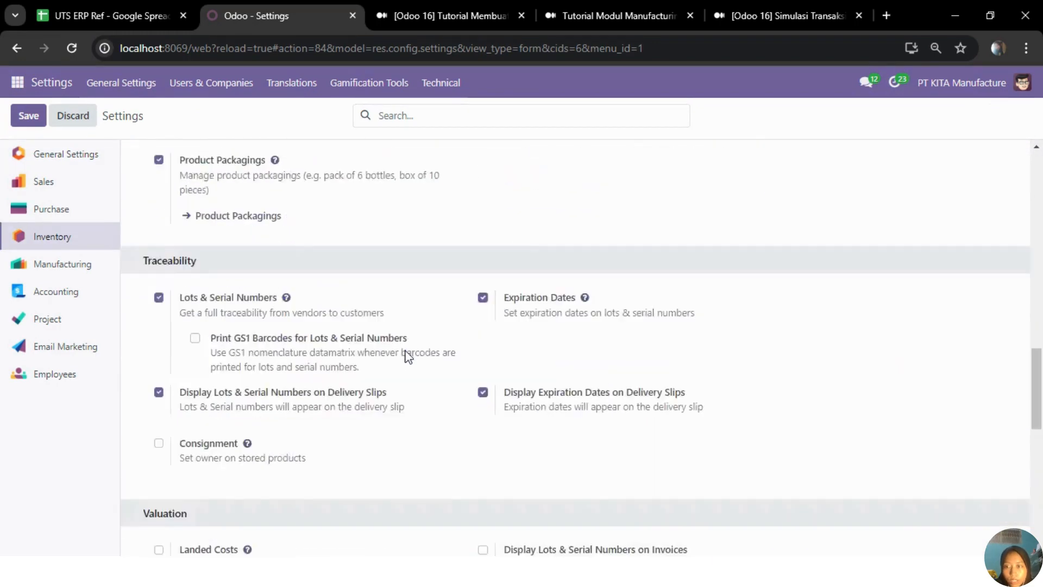
pyautogui.scroll(1, 409, 357)
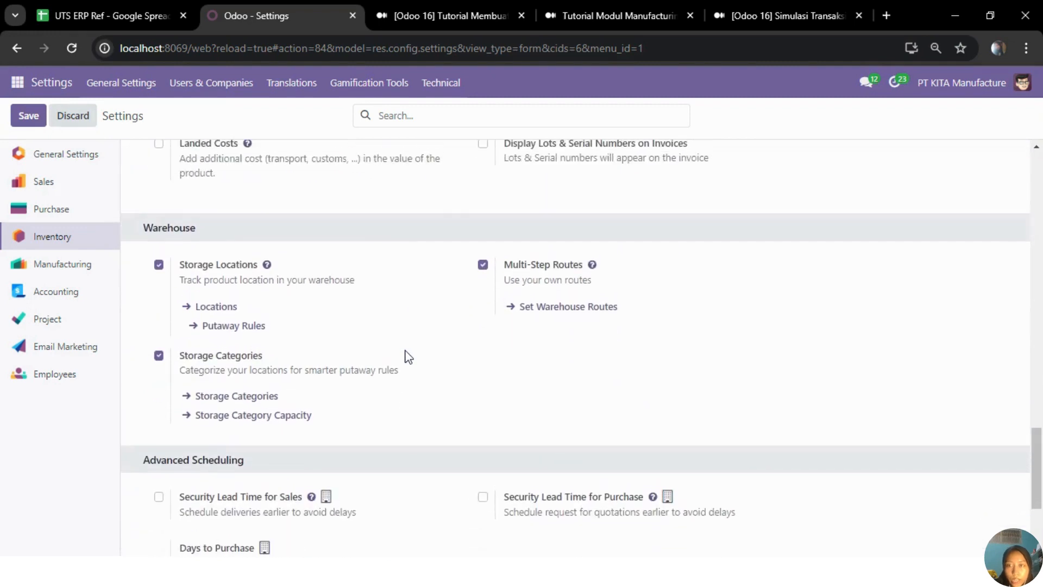
pyautogui.moveTo(143, 228); pyautogui.dragTo(197, 229)
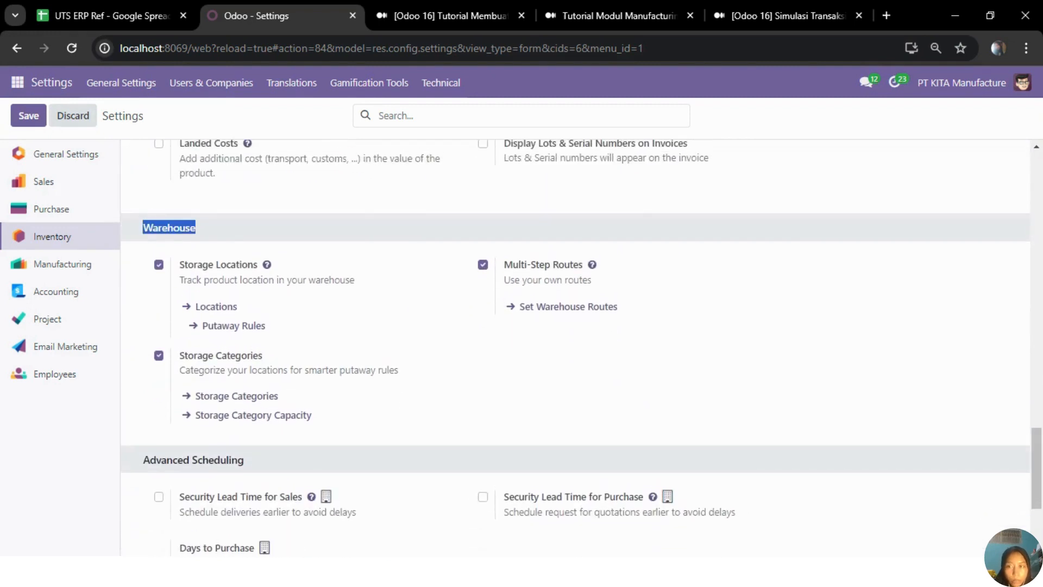
pyautogui.click(198, 228)
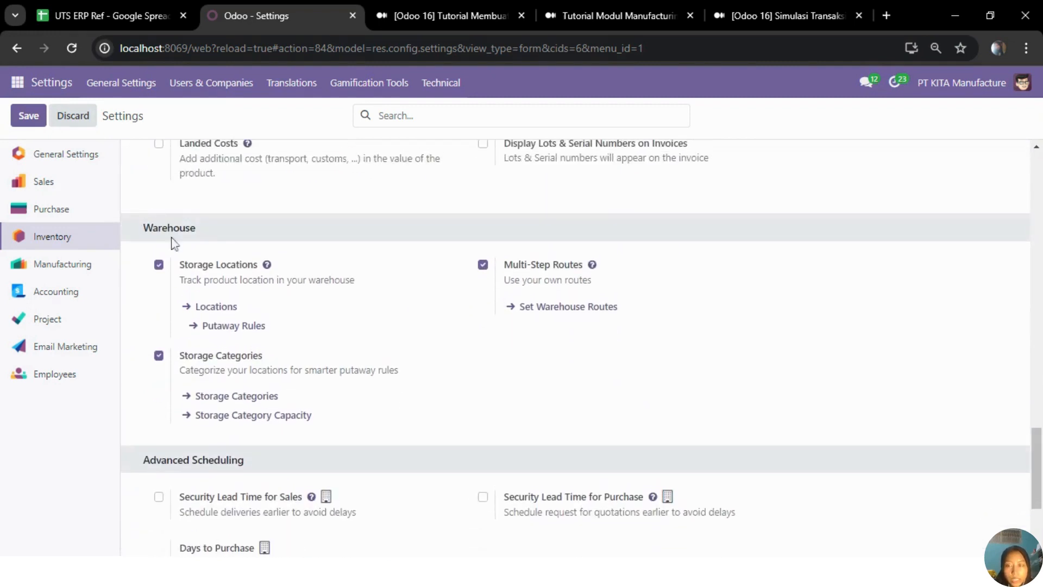
# Step: Log out of the administrator session and log in with the other user's account email and password
pyautogui.moveTo(221, 274)
pyautogui.click(1023, 83)
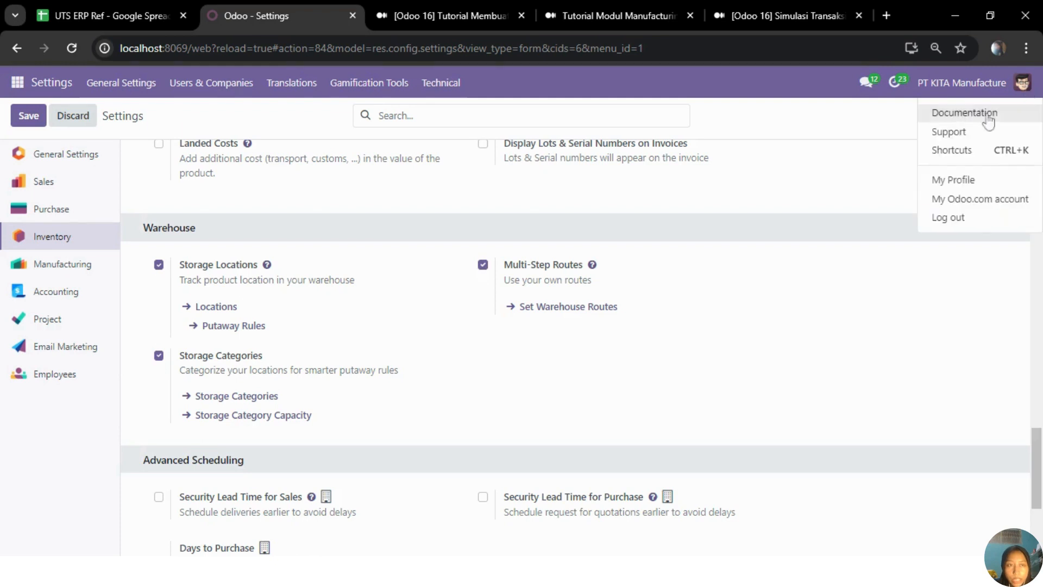
pyautogui.click(983, 219)
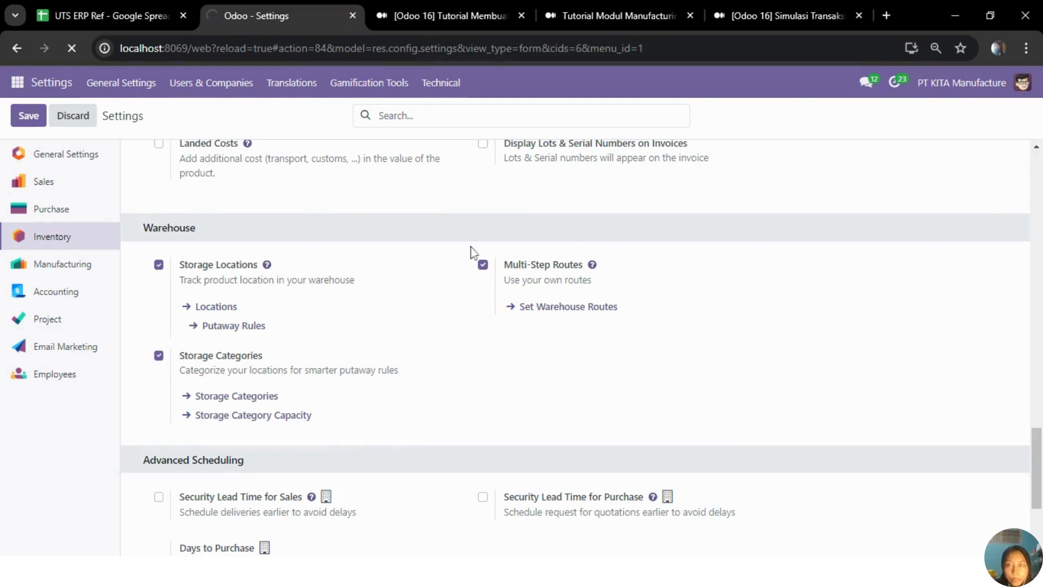
pyautogui.click(466, 204)
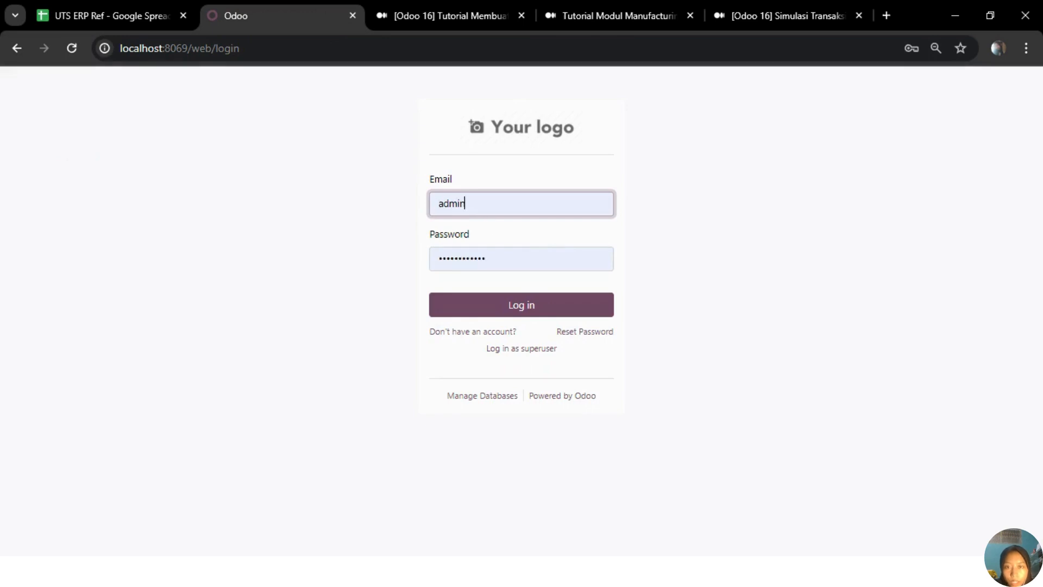
pyautogui.click(501, 304)
pyautogui.click(494, 310)
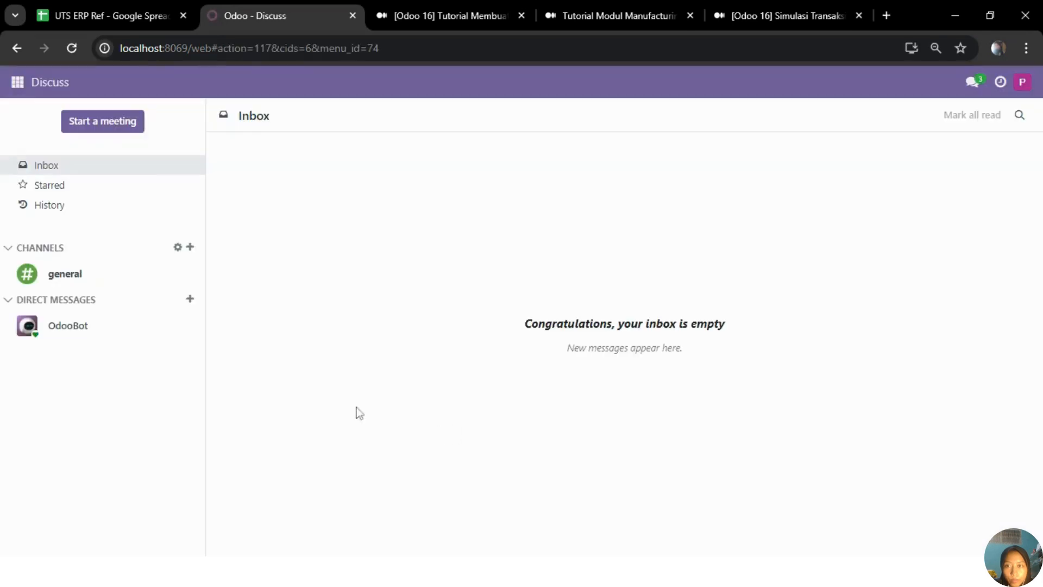
# Step: Open the Bills of Materials list in the Manufacturing module
pyautogui.click(18, 86)
pyautogui.click(44, 206)
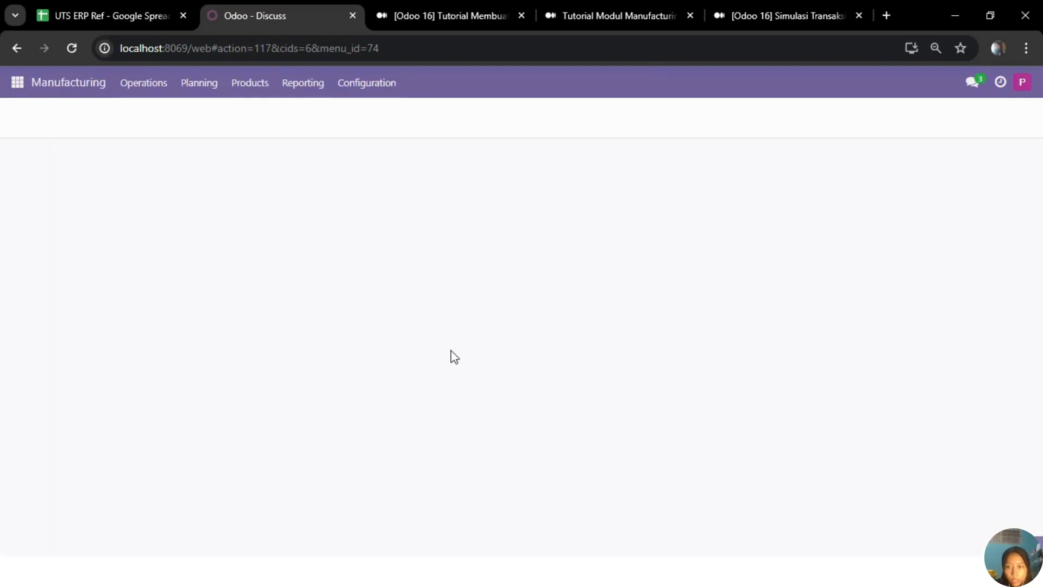
pyautogui.hotkey('alt', 'Tab')
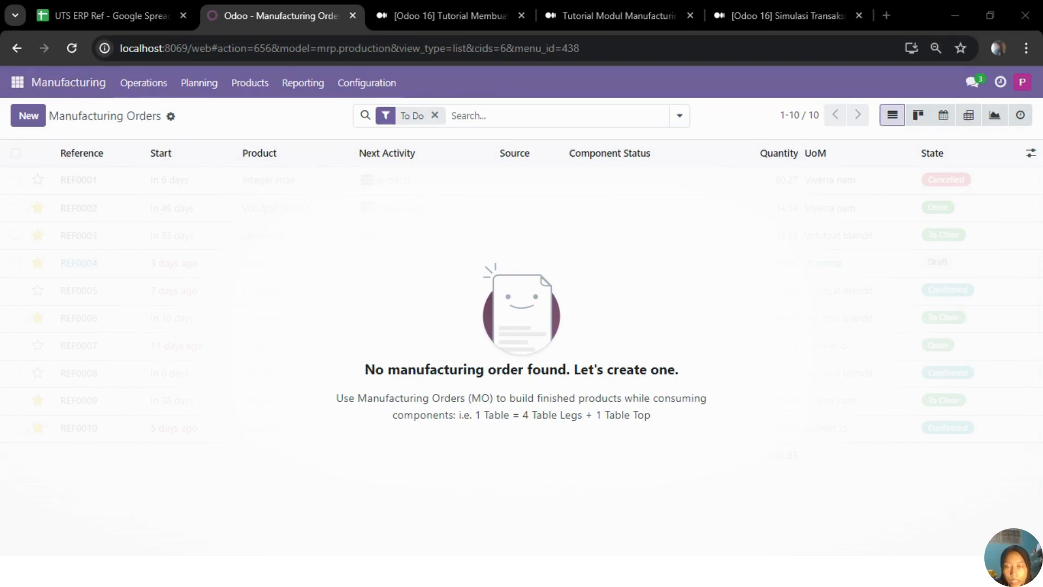
pyautogui.click(256, 92)
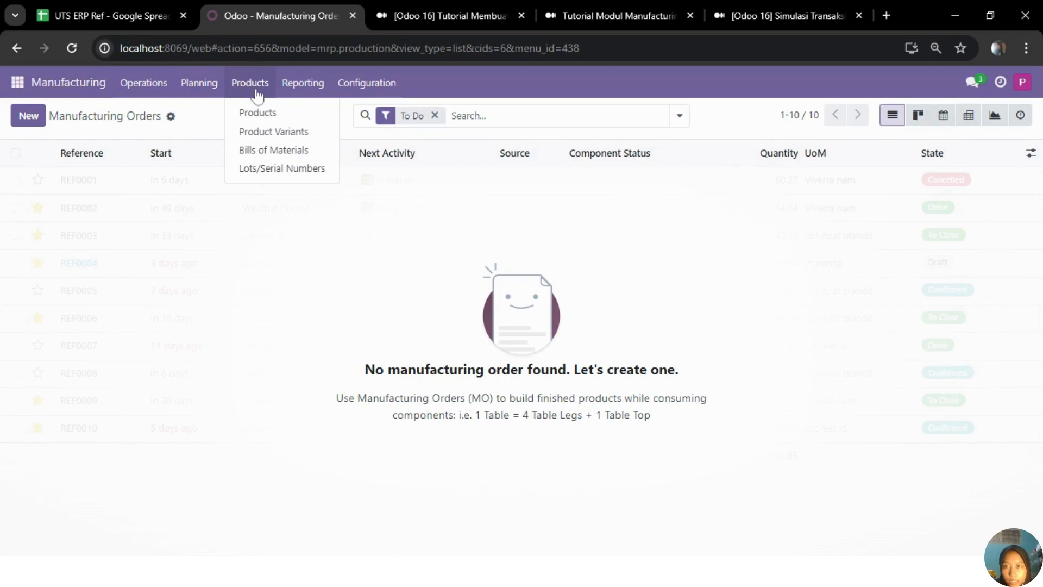
pyautogui.click(321, 154)
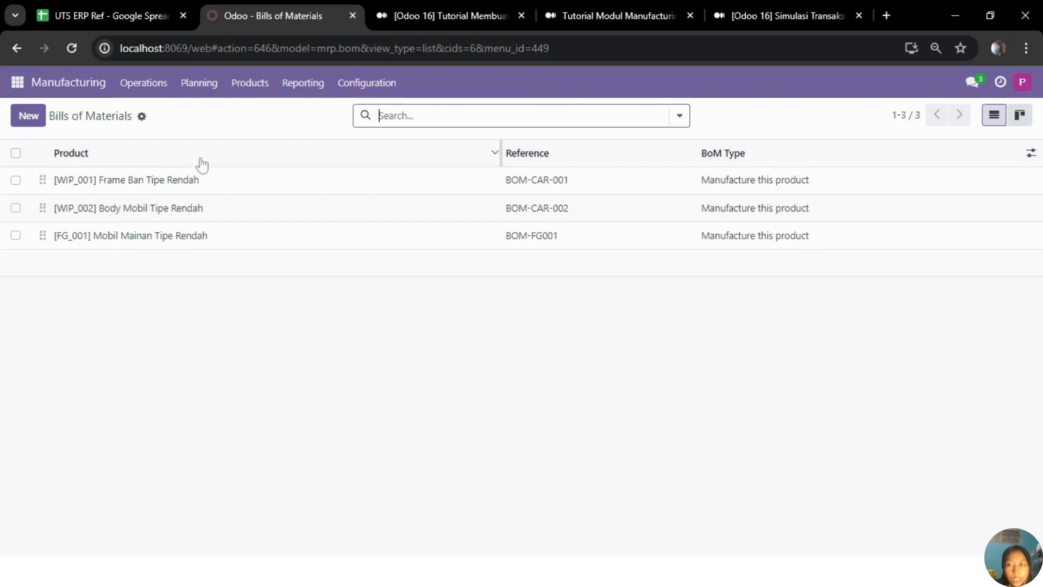
# Step: Compare the reference spreadsheet's BOM sheet with Odoo's bill of materials list, and select the [WIP_001] Frame Ban Tipe Rendah product cell in the sheet
pyautogui.click(131, 18)
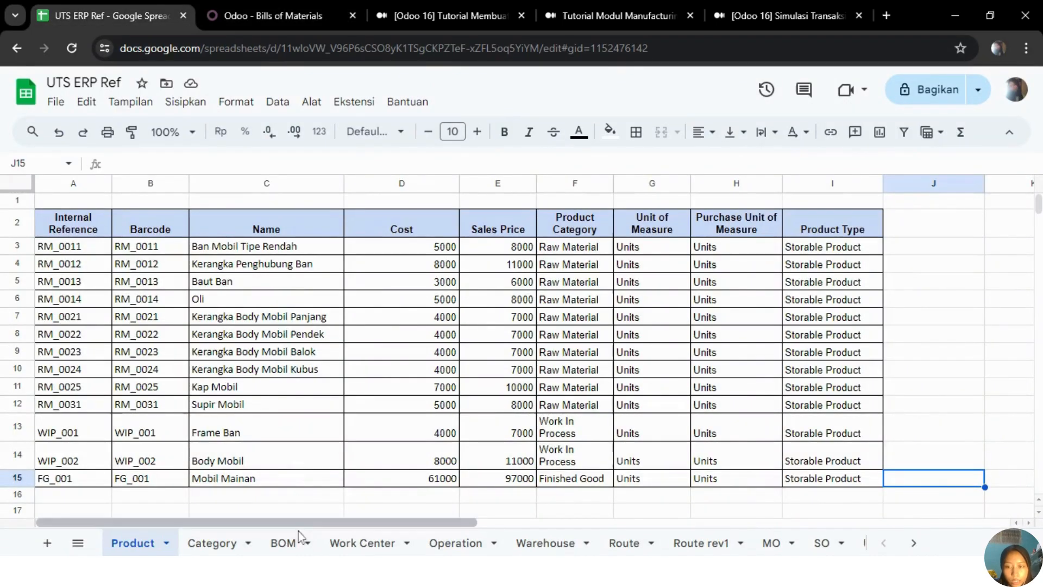
pyautogui.click(283, 544)
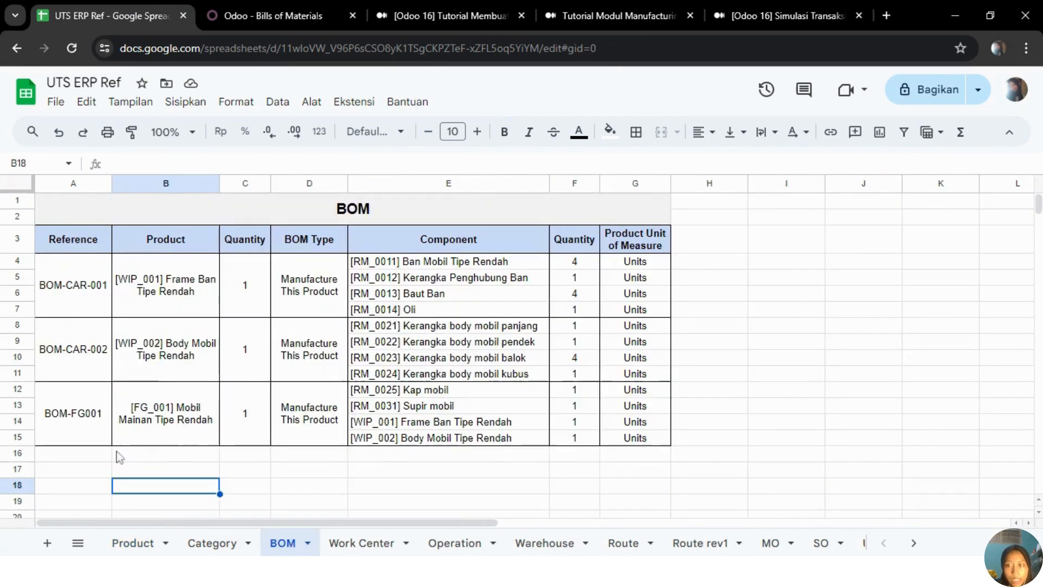
pyautogui.click(288, 18)
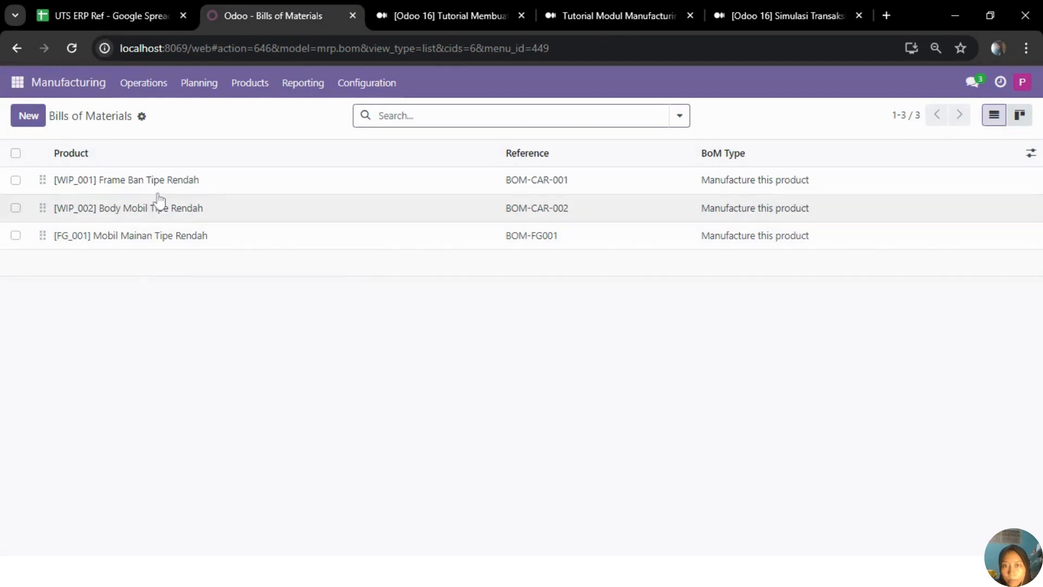
pyautogui.click(124, 15)
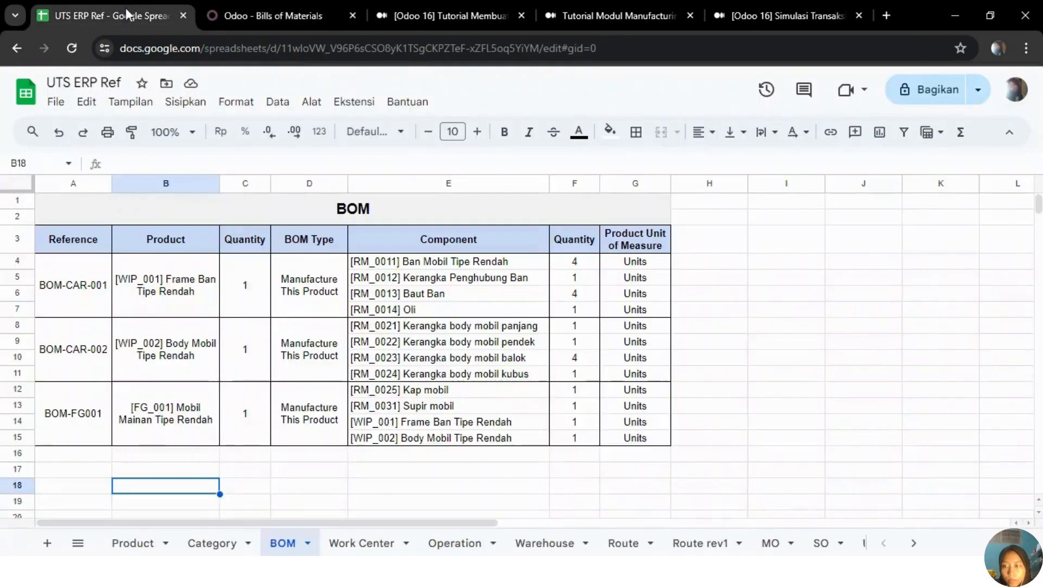
pyautogui.click(143, 301)
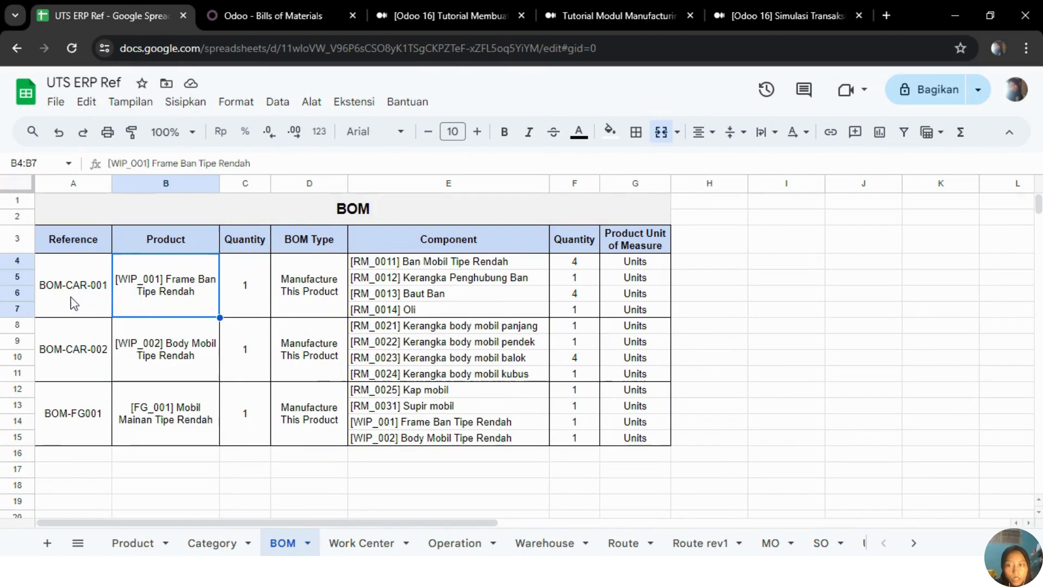
# Step: Switch back to Odoo and review the components of the Frame Ban and Body Mobil bills of materials, advancing to the third record
pyautogui.click(297, 14)
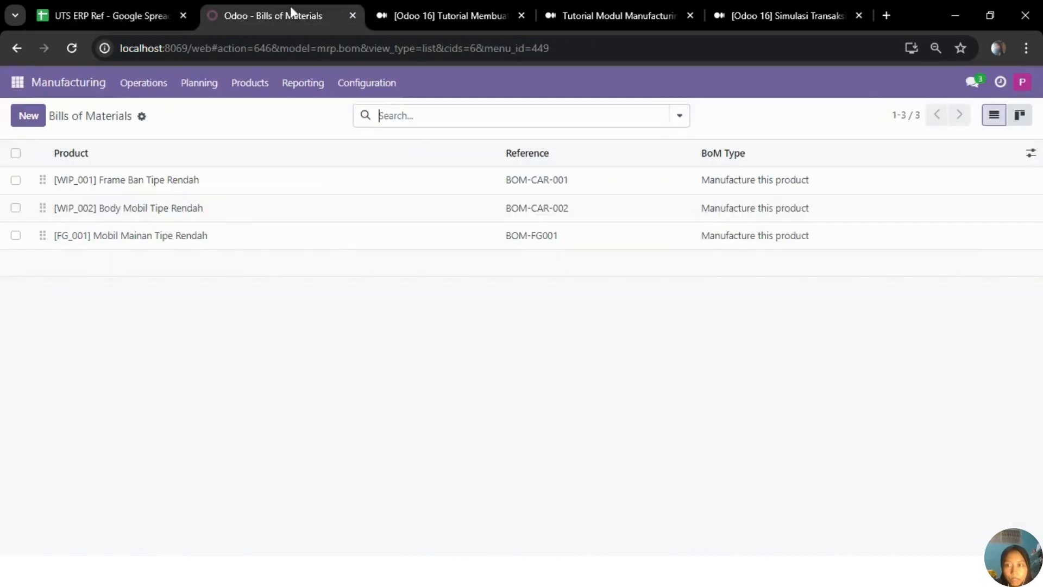
pyautogui.click(177, 188)
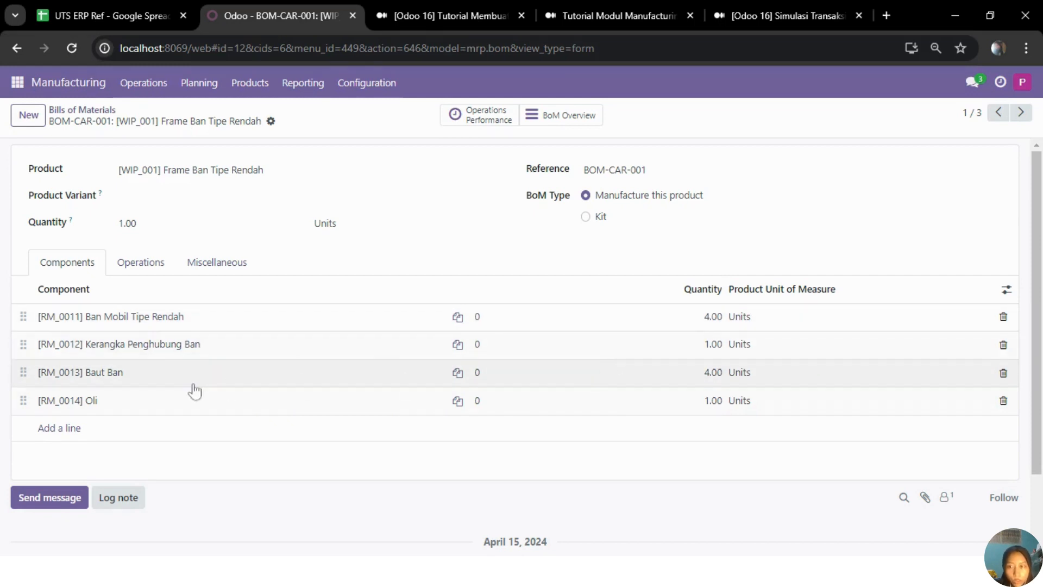
pyautogui.click(1022, 113)
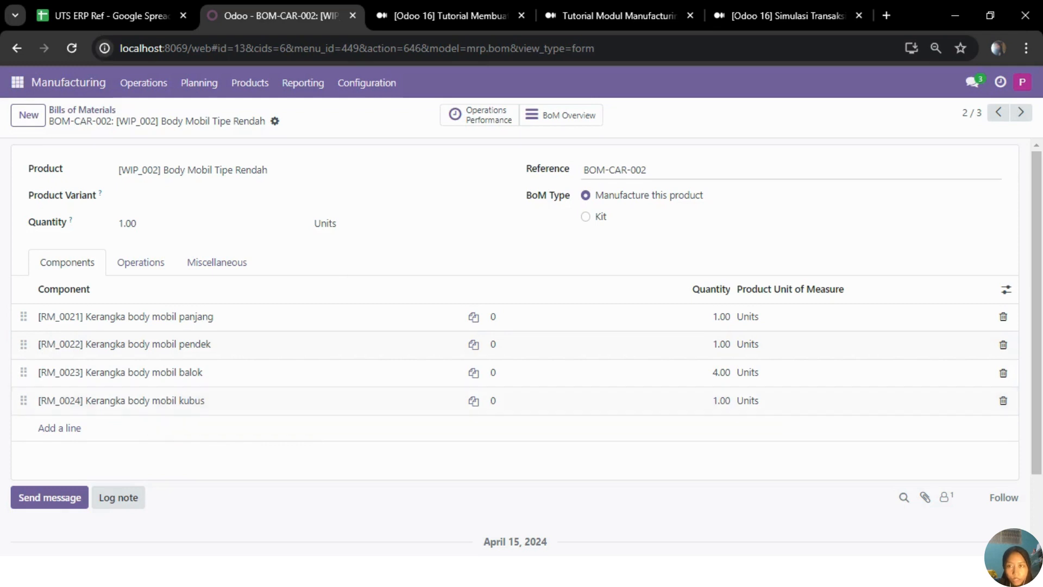
pyautogui.click(1021, 111)
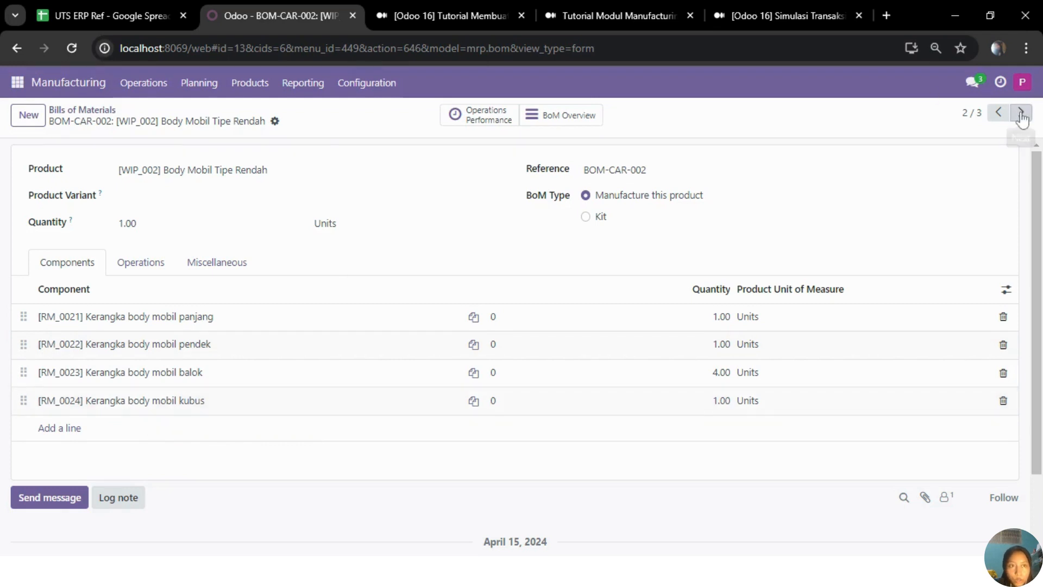